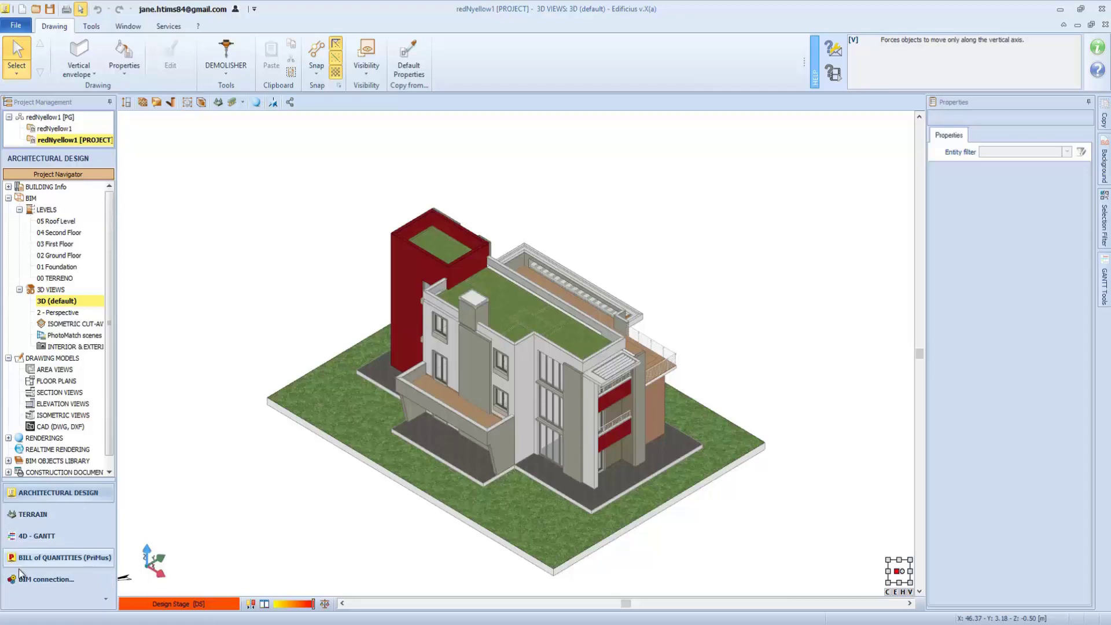
Dismiss the BIM integration window and open the Example_01 hillside house project in 3D.
{"action": "left_click", "coordinate": [40, 579]}
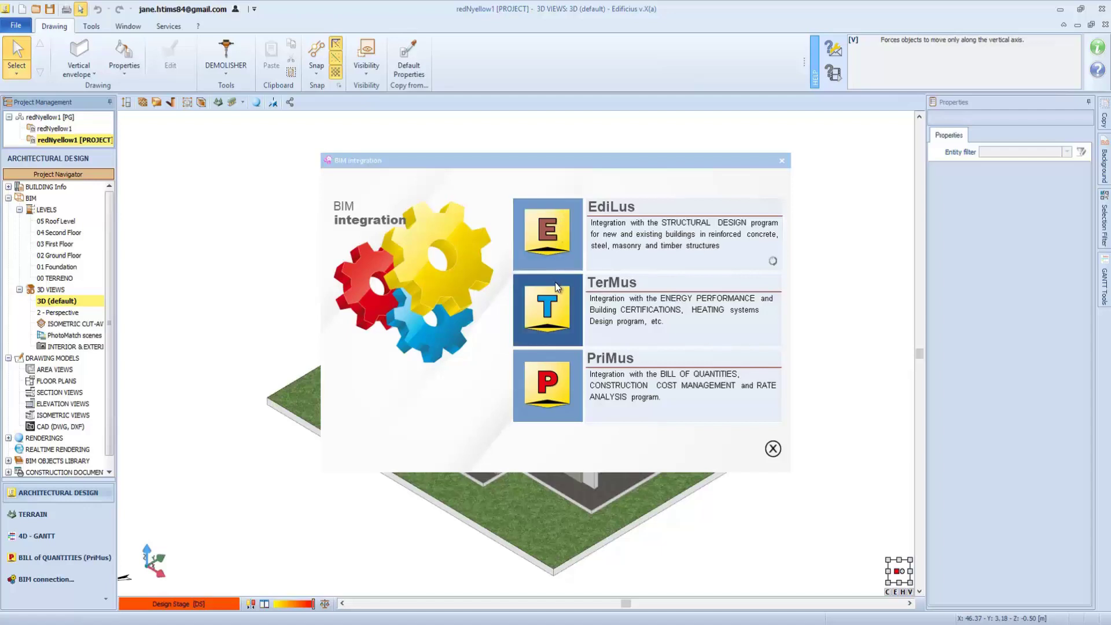
{"action": "mouse_move", "coordinate": [549, 385]}
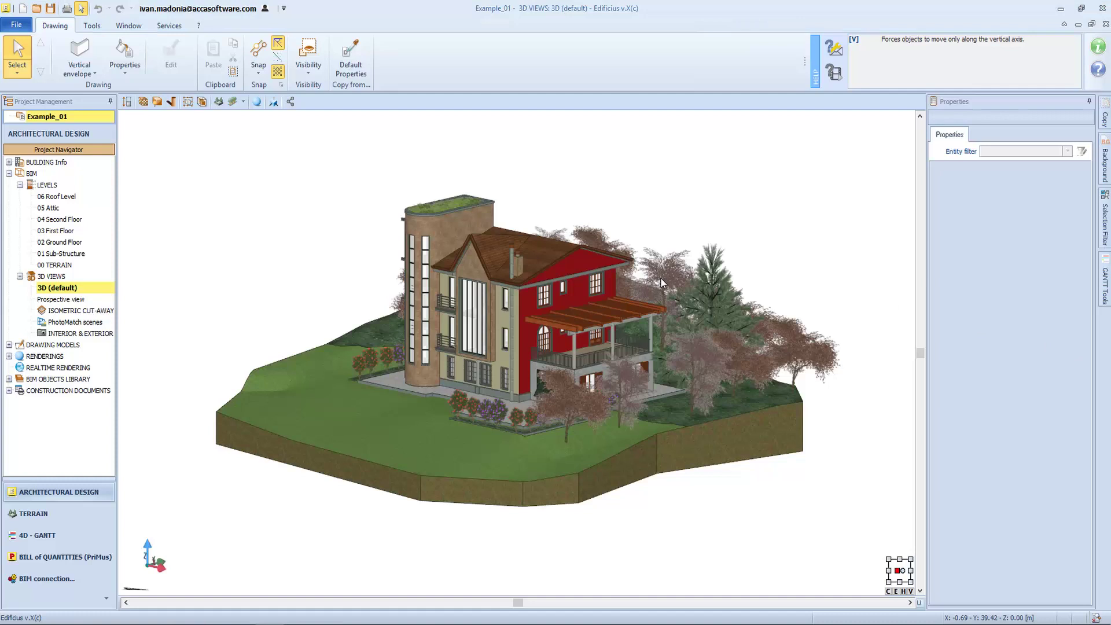
{"action": "left_click", "coordinate": [71, 73]}
{"action": "left_click", "coordinate": [18, 49]}
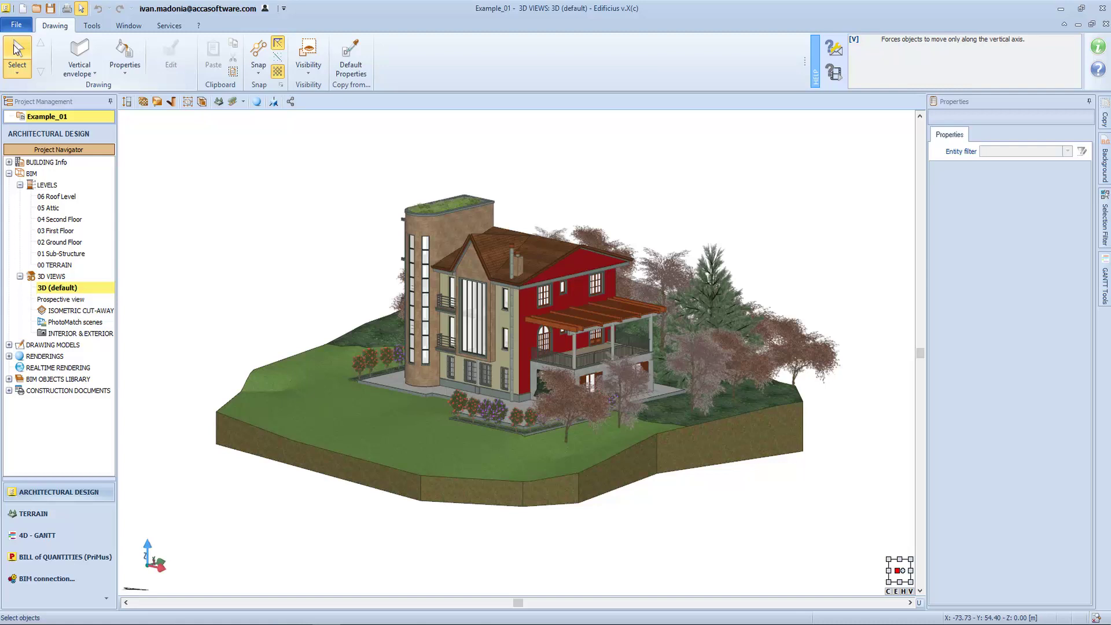
Switch Example_01 to the 4D-GANTT environment showing the Camera and Terrain schedule.
{"action": "left_click", "coordinate": [60, 537]}
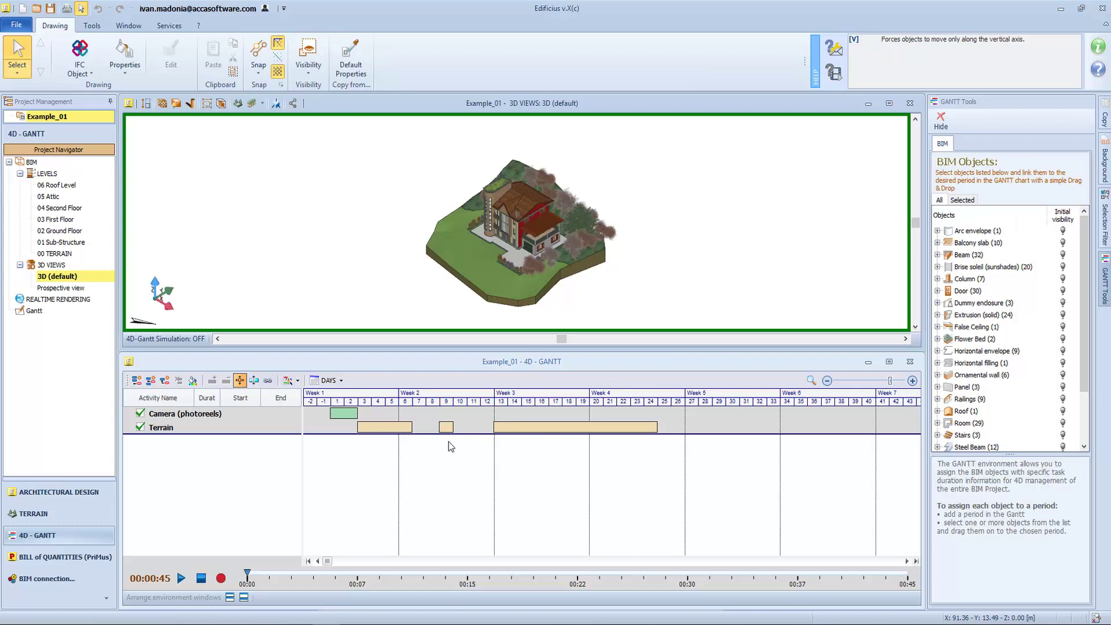
{"action": "left_click", "coordinate": [298, 381]}
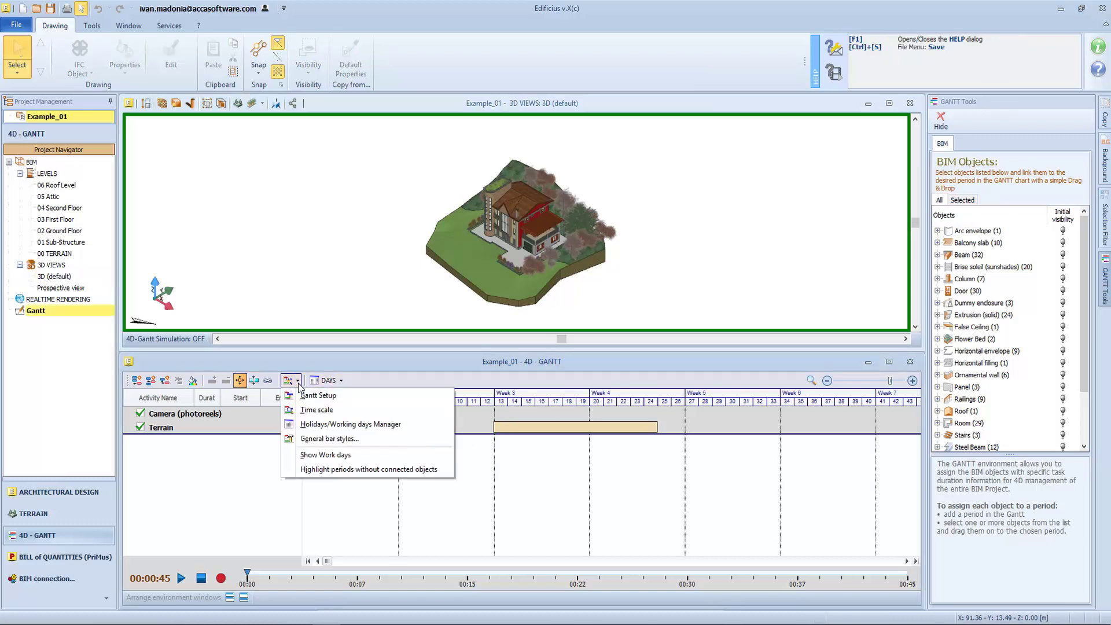
{"action": "left_click", "coordinate": [408, 396]}
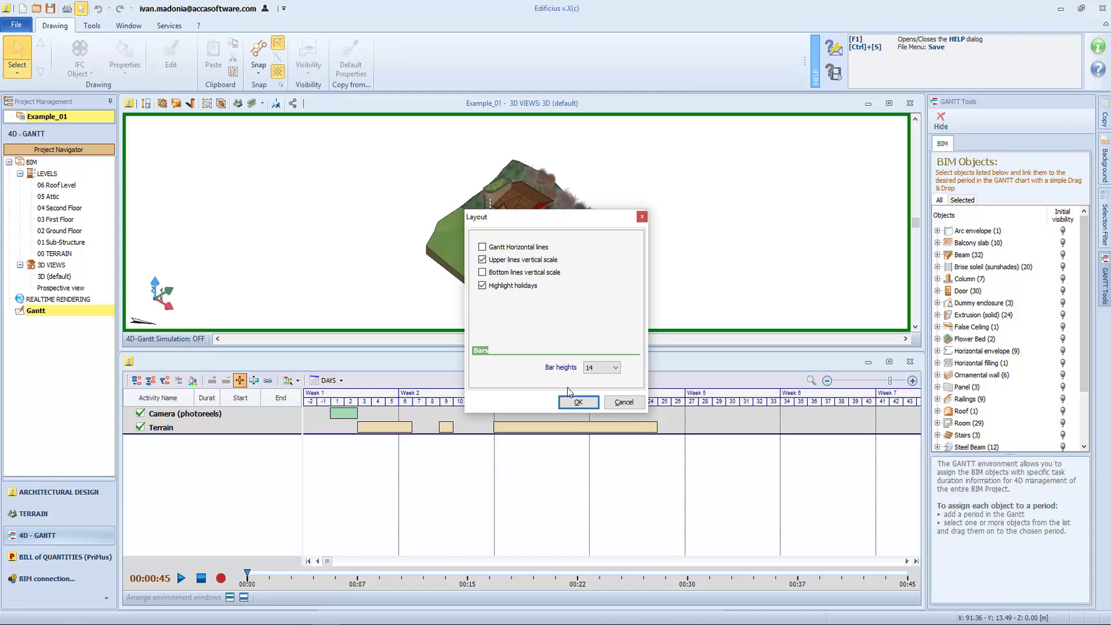
{"action": "left_click", "coordinate": [578, 402]}
{"action": "left_click", "coordinate": [297, 380]}
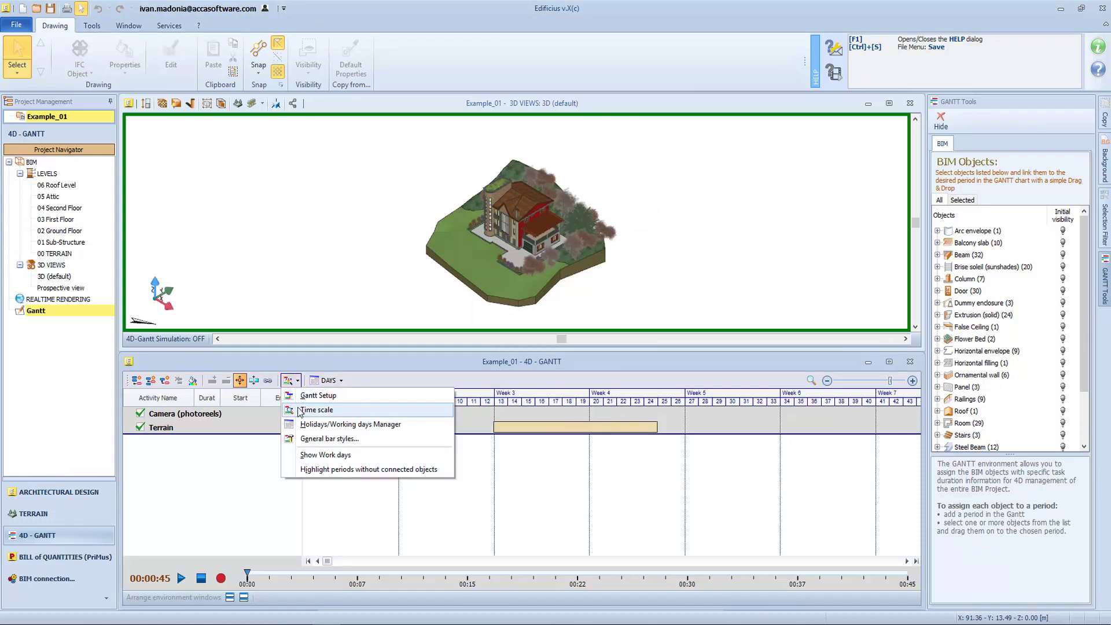
{"action": "left_click", "coordinate": [376, 411]}
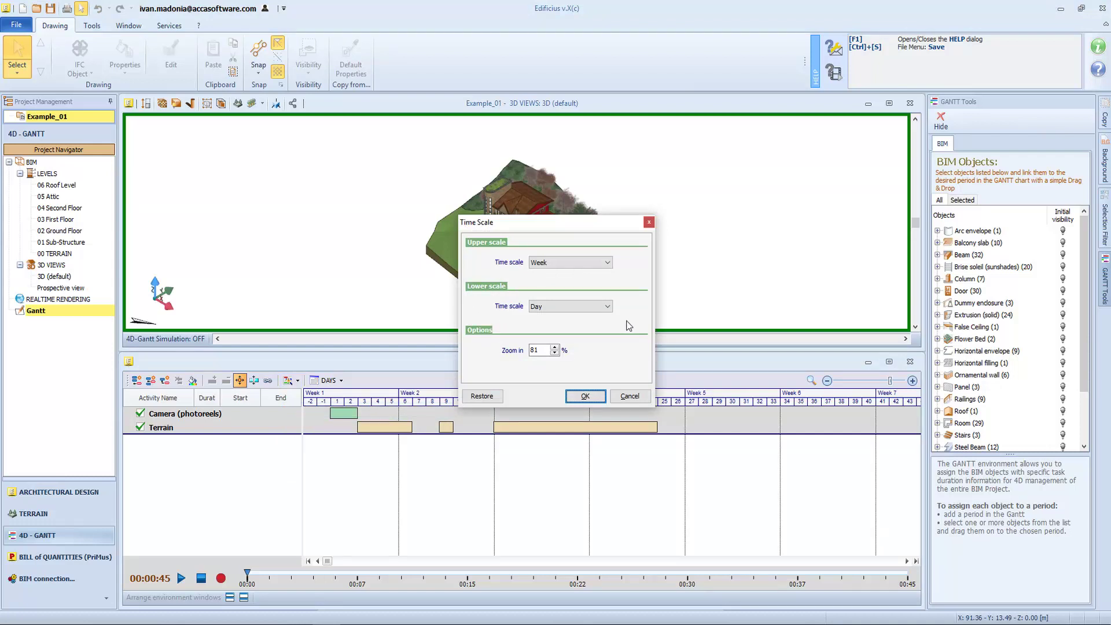
{"action": "left_click", "coordinate": [590, 399]}
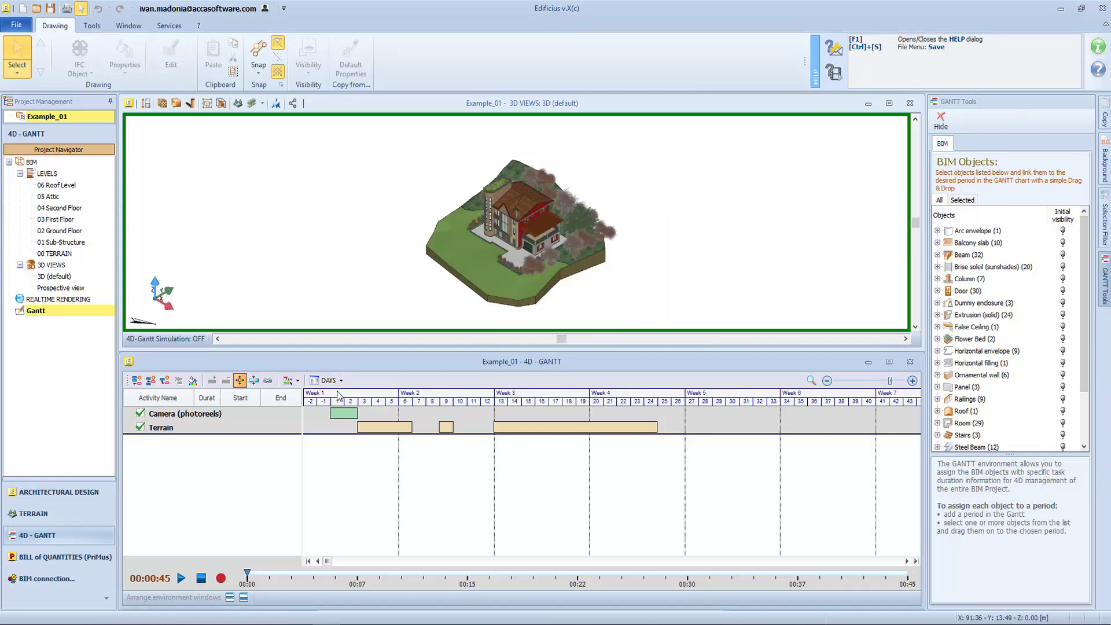
{"action": "left_click", "coordinate": [291, 380]}
{"action": "left_click", "coordinate": [321, 423]}
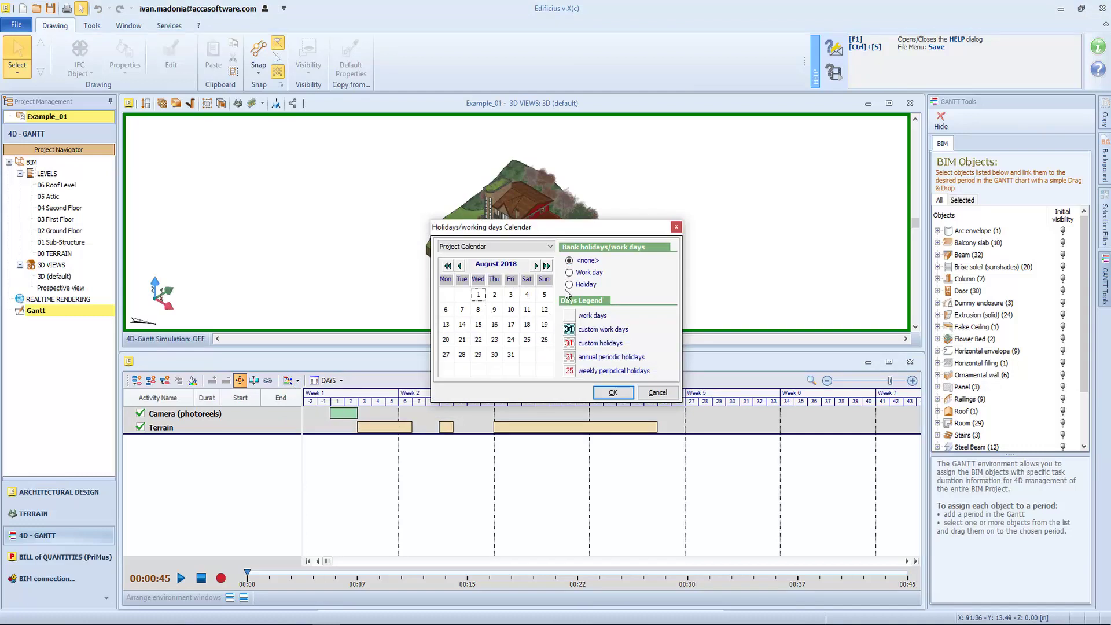
{"action": "left_click", "coordinate": [639, 397]}
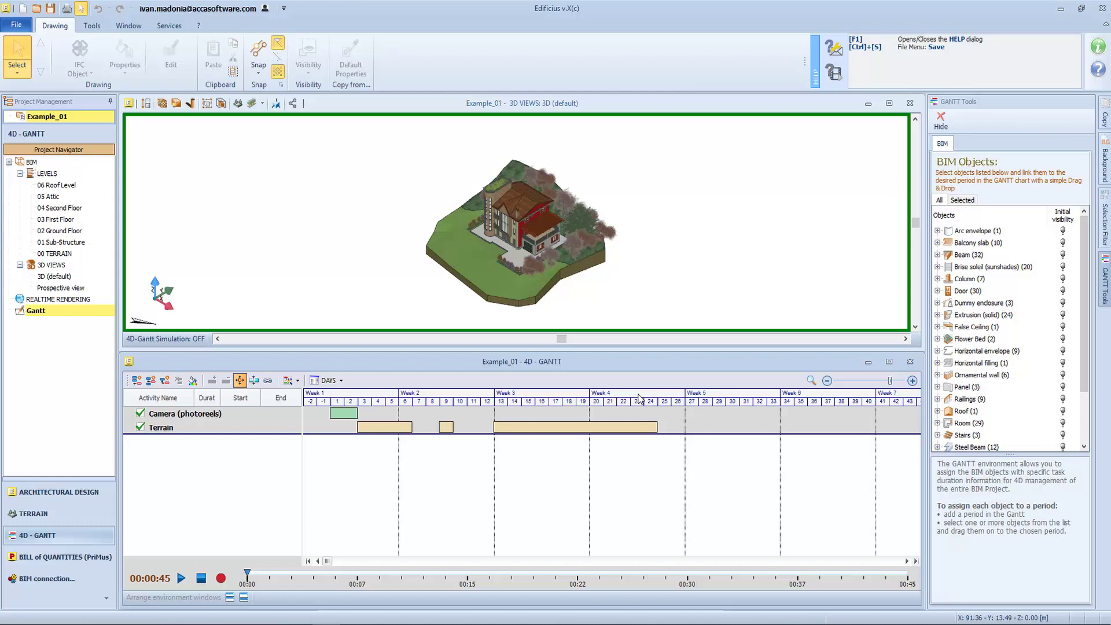
{"action": "left_click", "coordinate": [288, 380]}
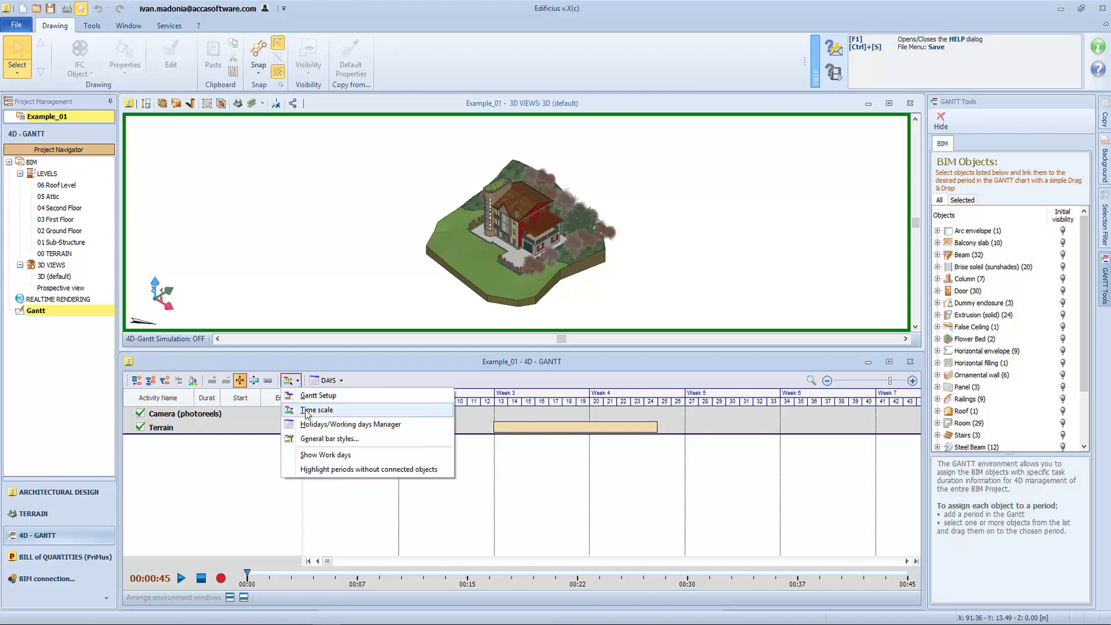
{"action": "left_click", "coordinate": [317, 438]}
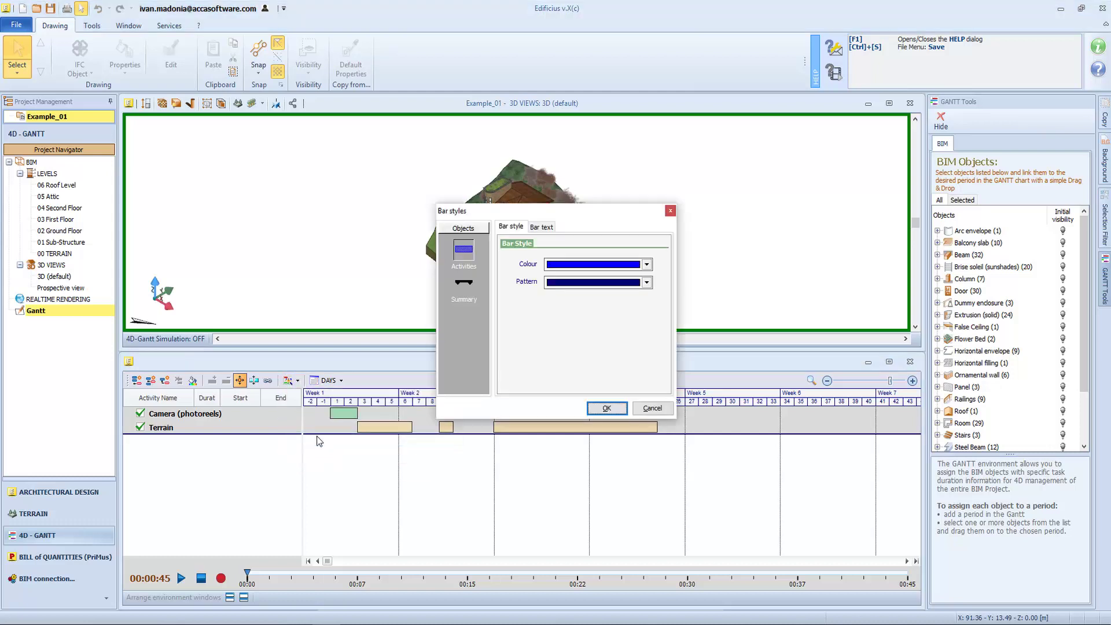
{"action": "left_click", "coordinate": [464, 283]}
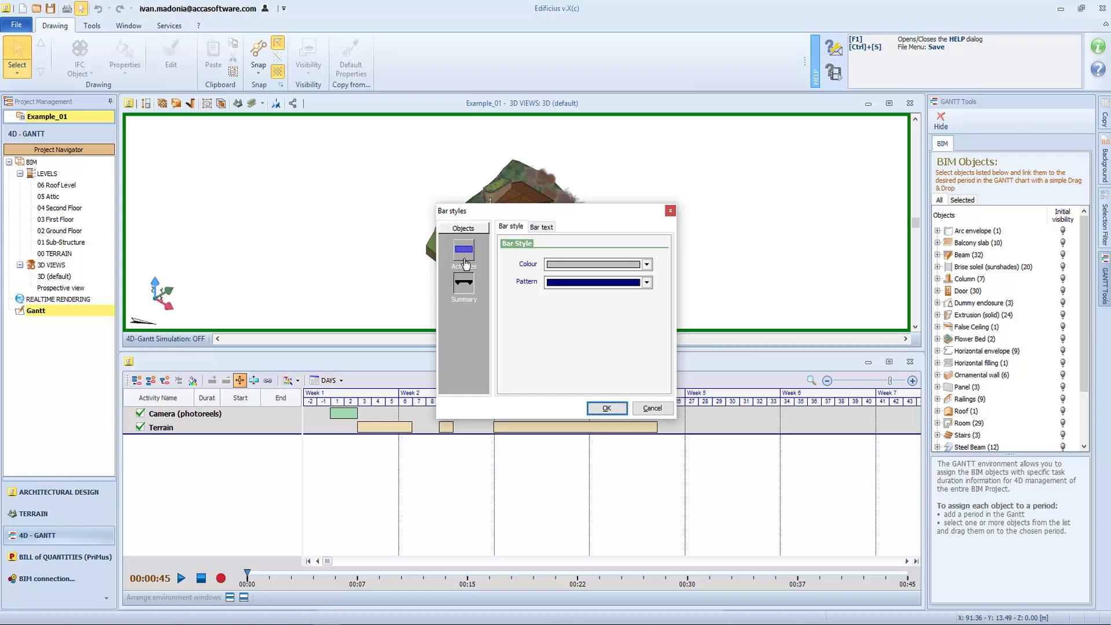
{"action": "left_click", "coordinate": [465, 261]}
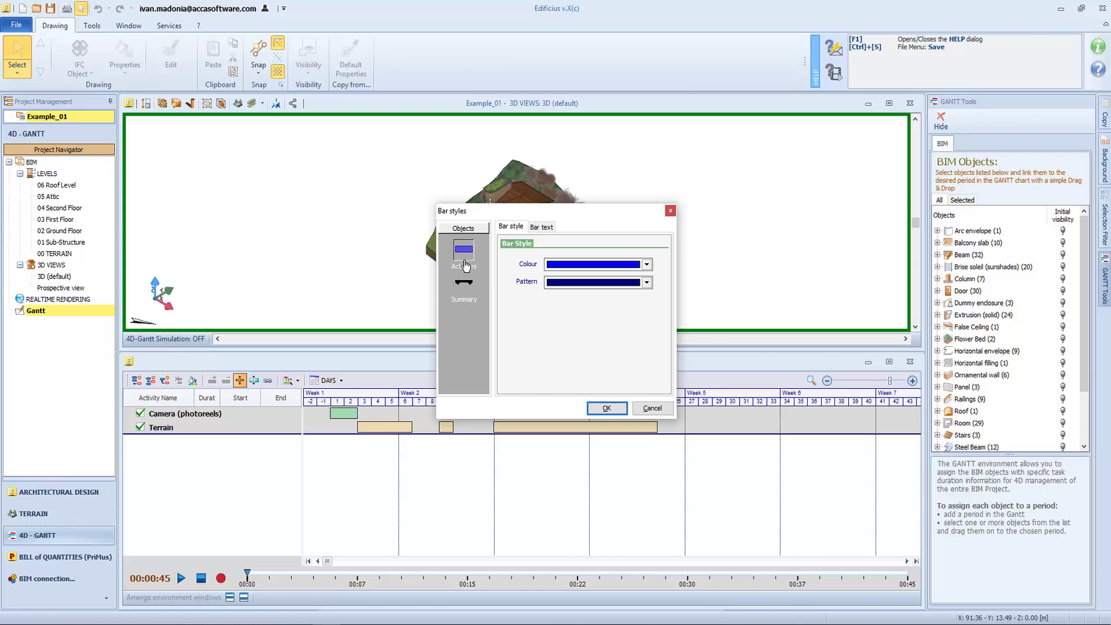
{"action": "left_click", "coordinate": [669, 409]}
{"action": "left_click", "coordinate": [297, 381]}
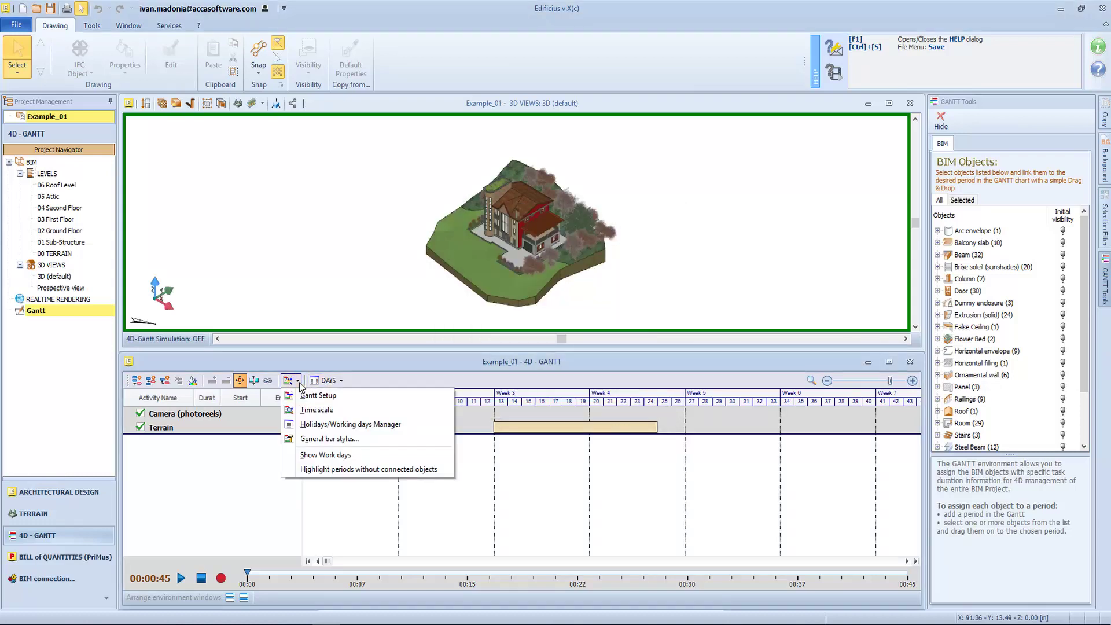
{"action": "left_click", "coordinate": [325, 455]}
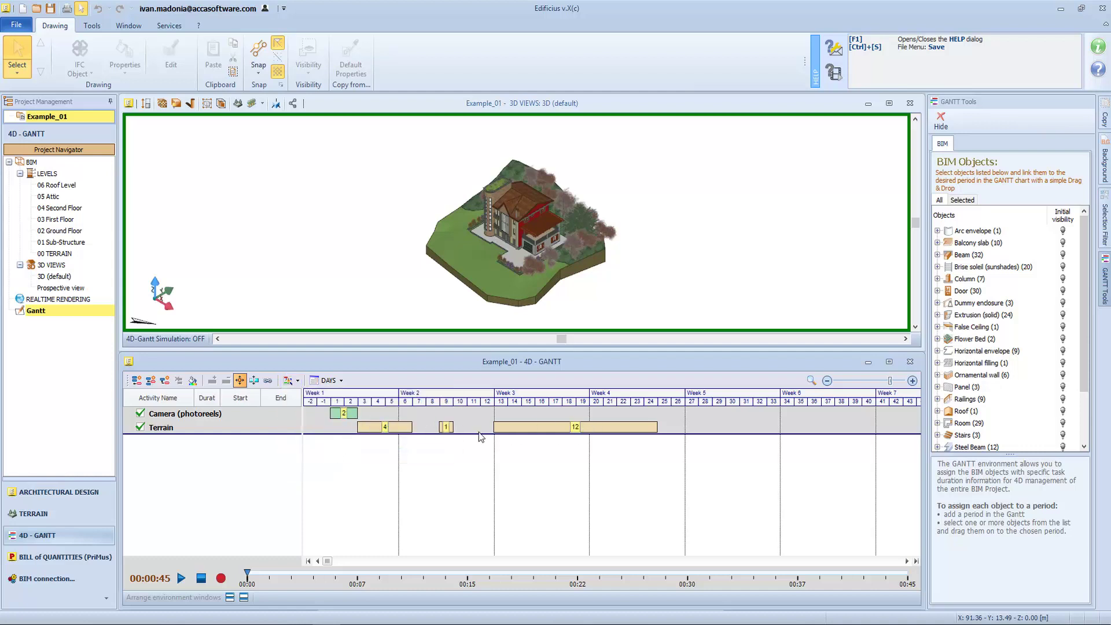
{"action": "left_click", "coordinate": [298, 383]}
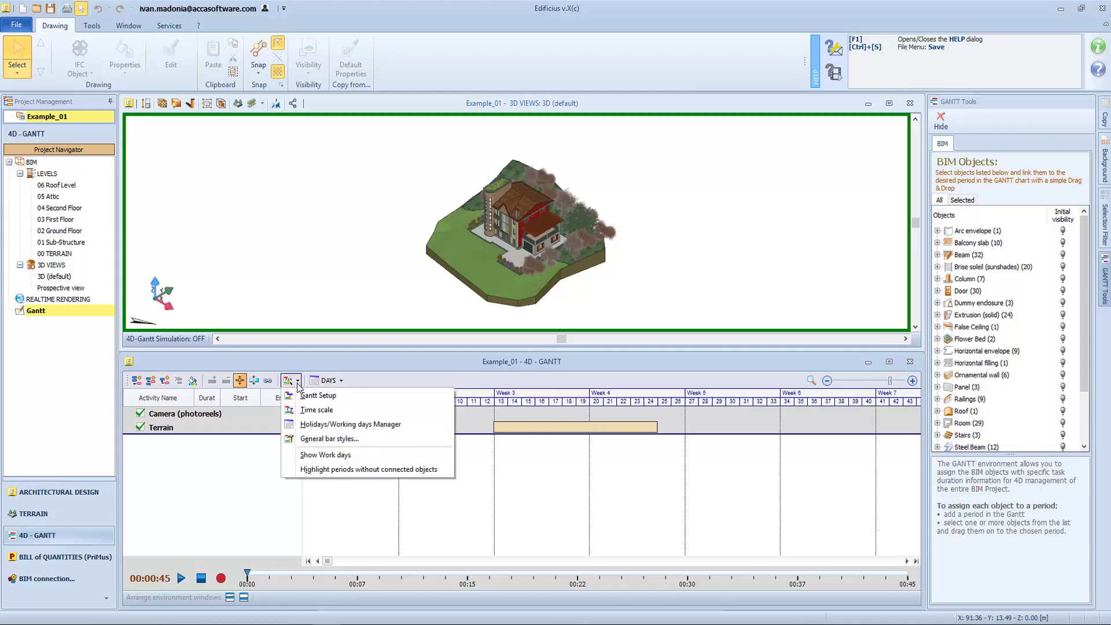
{"action": "left_click", "coordinate": [300, 470]}
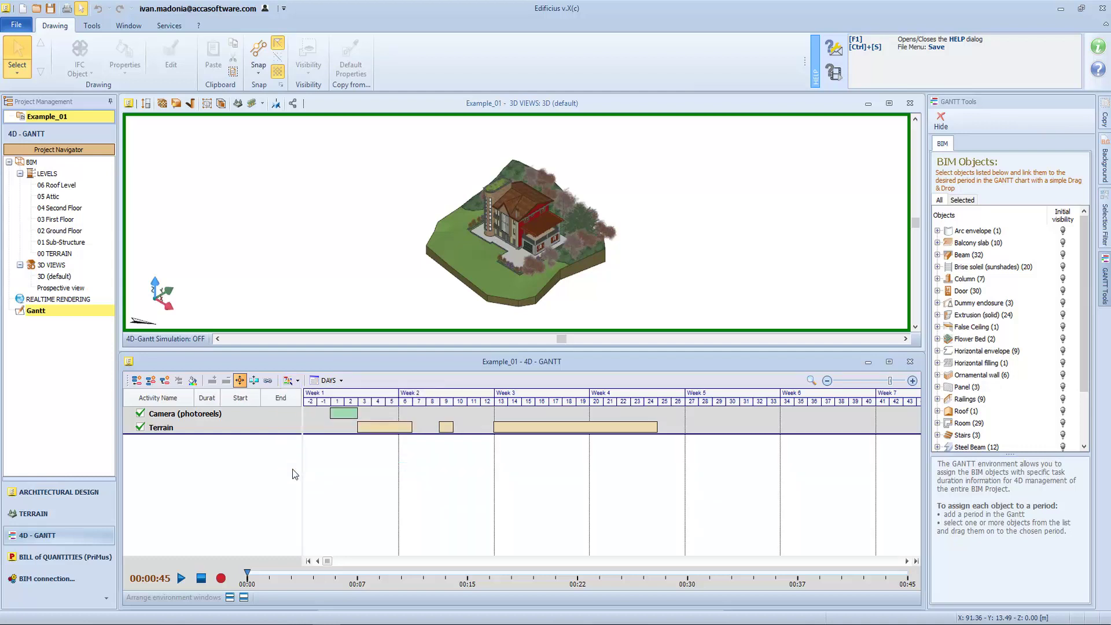
Add a Foundation activity lasting 11 days, from 16/04/2018 to 26/04/2018.
{"action": "left_click", "coordinate": [136, 382]}
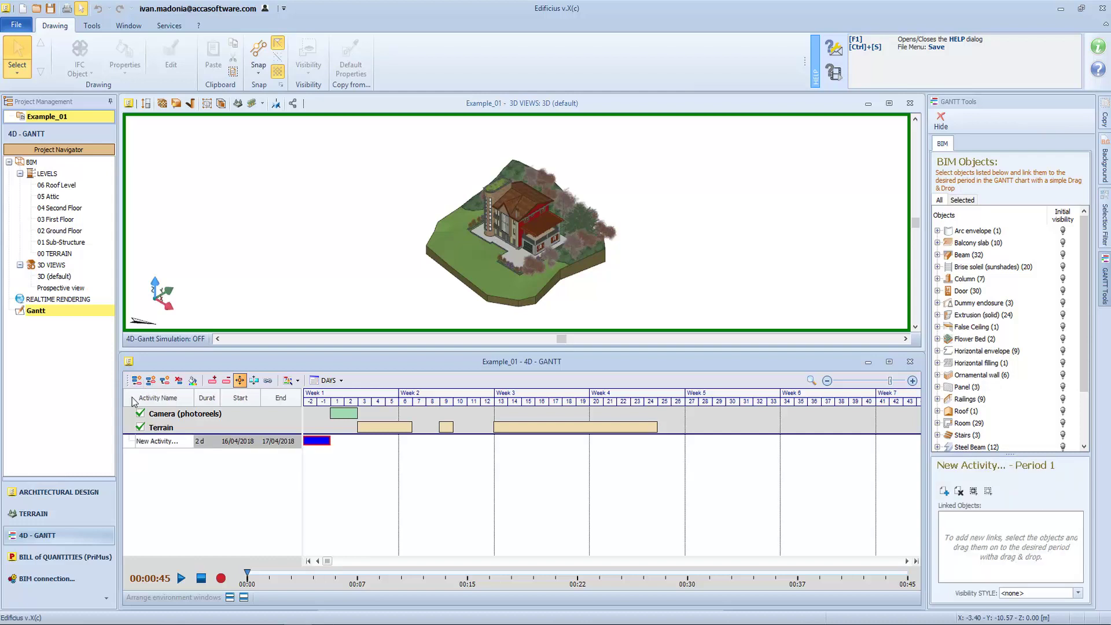
{"action": "double_click", "coordinate": [153, 442]}
{"action": "type", "text": "F"}
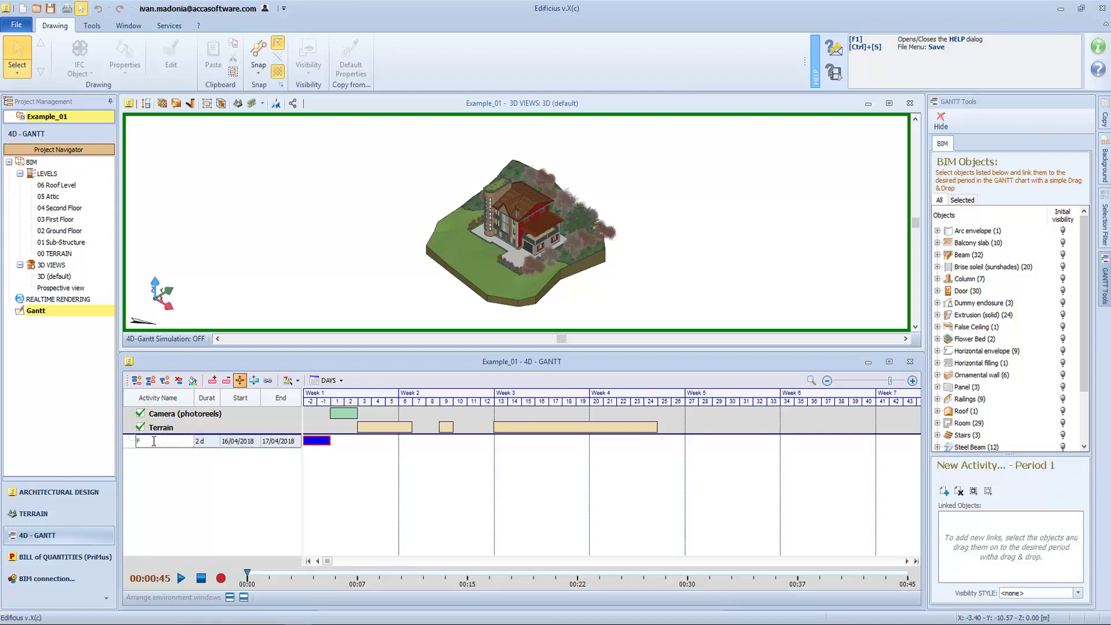
{"action": "type", "text": "oundation"}
{"action": "left_click", "coordinate": [335, 441]}
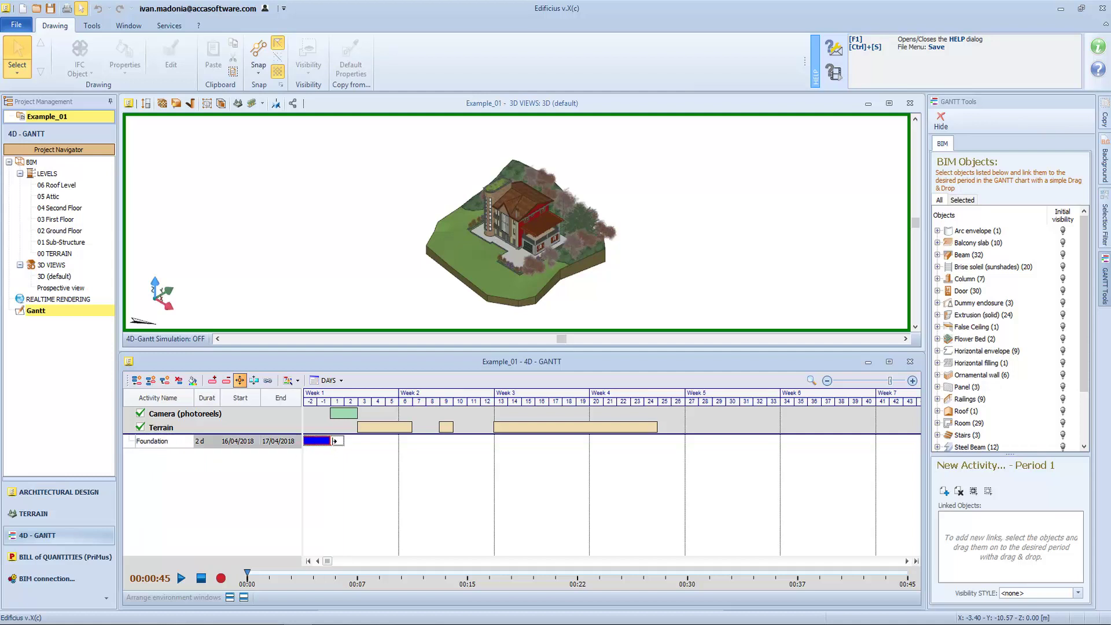
{"action": "left_click_drag", "start_coordinate": [334, 441], "coordinate": [446, 442]}
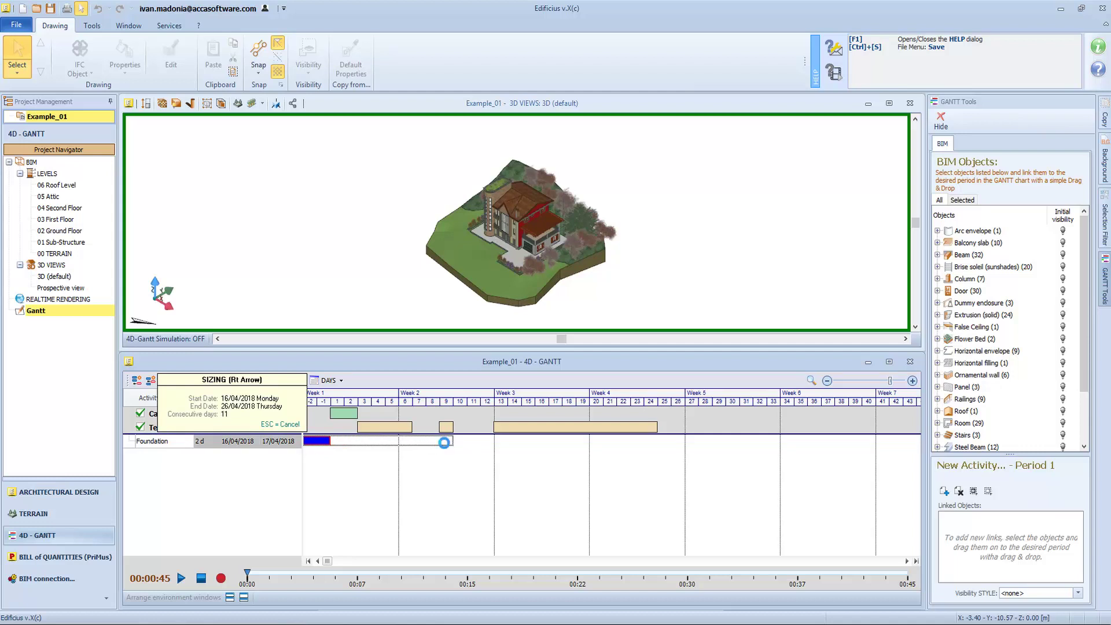
{"action": "left_click_drag", "start_coordinate": [444, 443], "coordinate": [445, 442]}
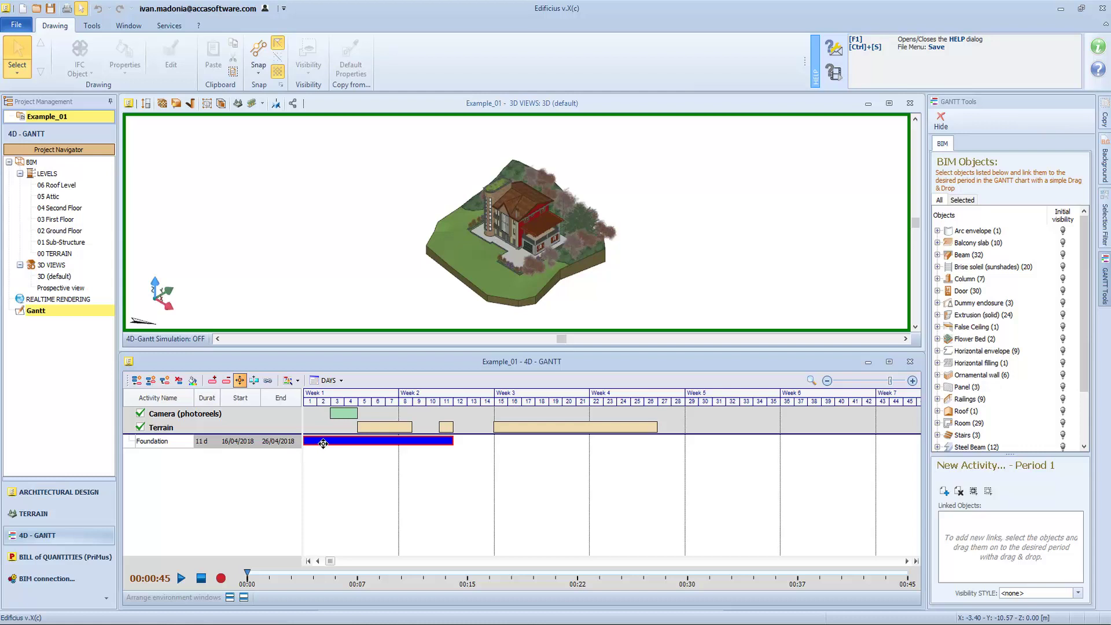
Hide all objects in the 3D view except the beams.
{"action": "left_click", "coordinate": [324, 119]}
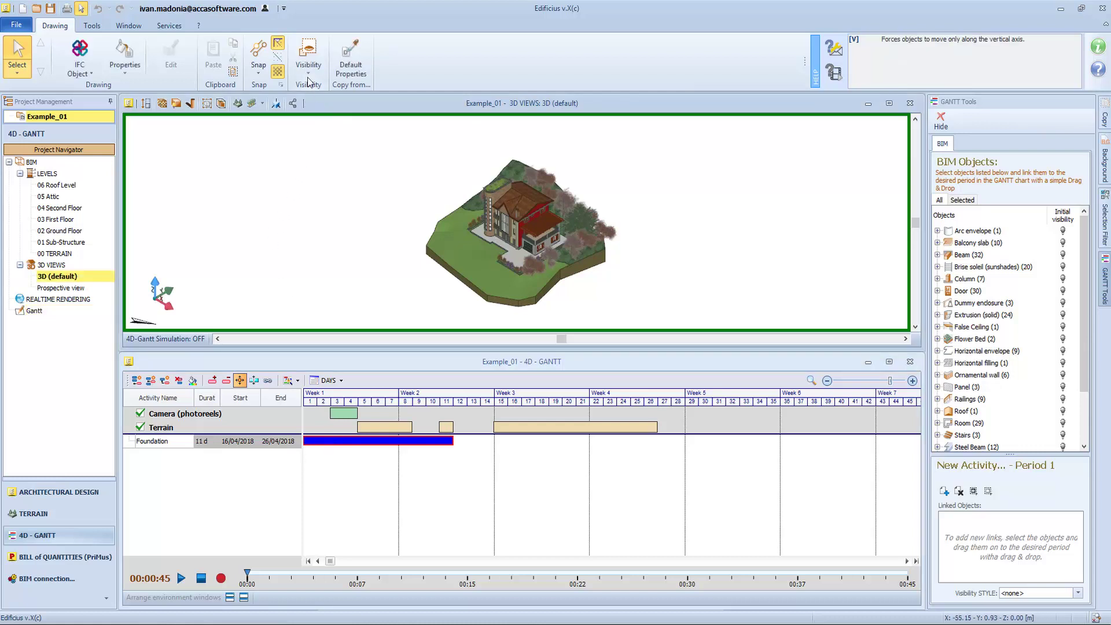
{"action": "left_click", "coordinate": [309, 64]}
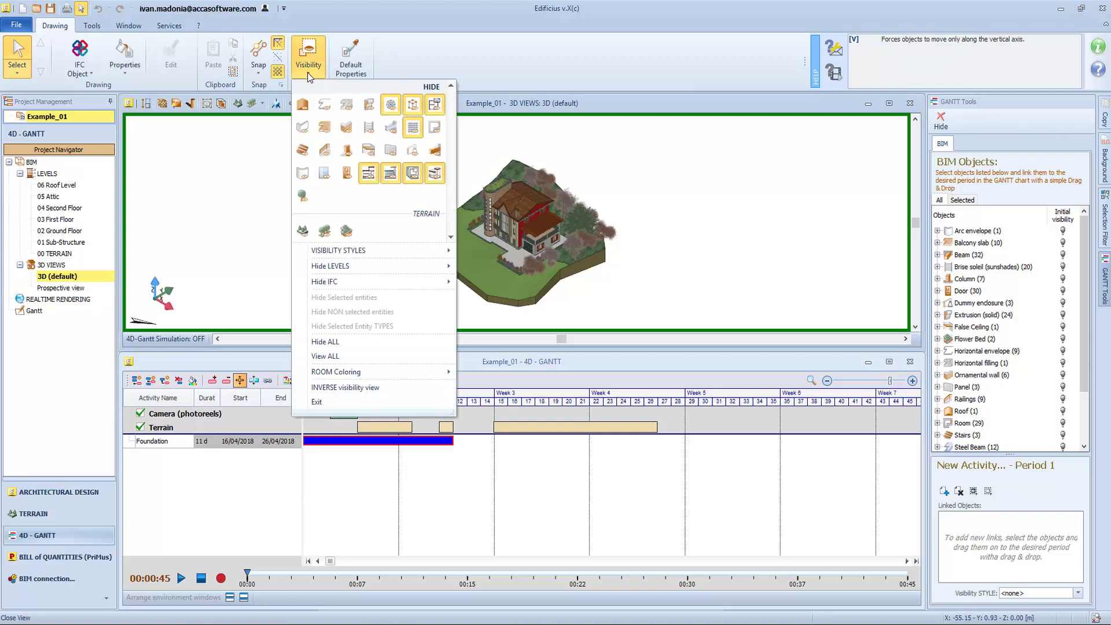
{"action": "left_click", "coordinate": [328, 346]}
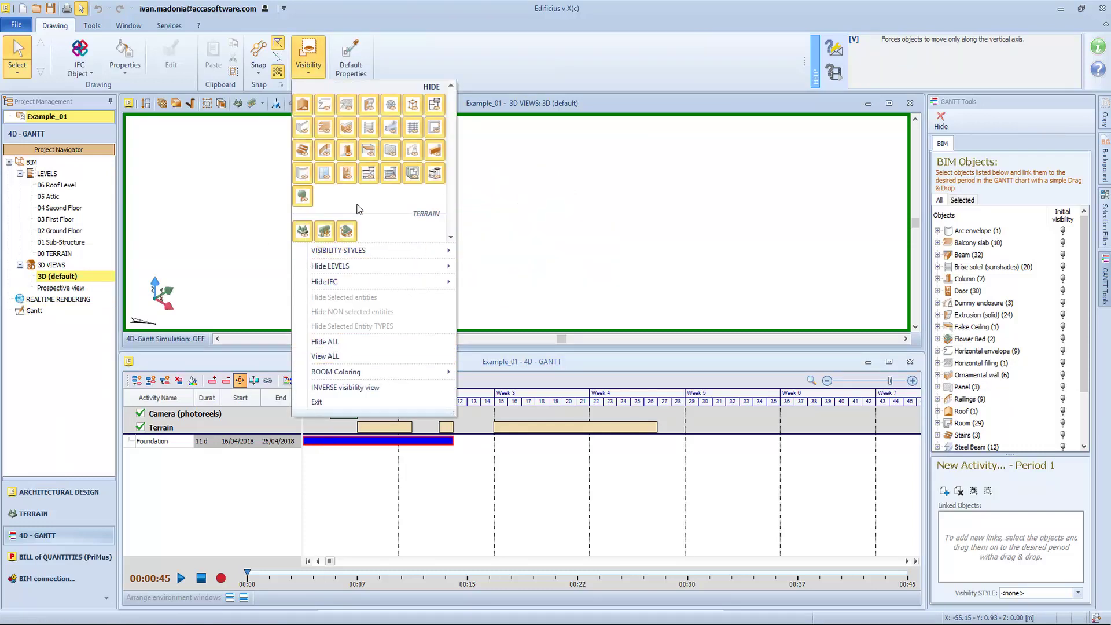
{"action": "left_click", "coordinate": [434, 152]}
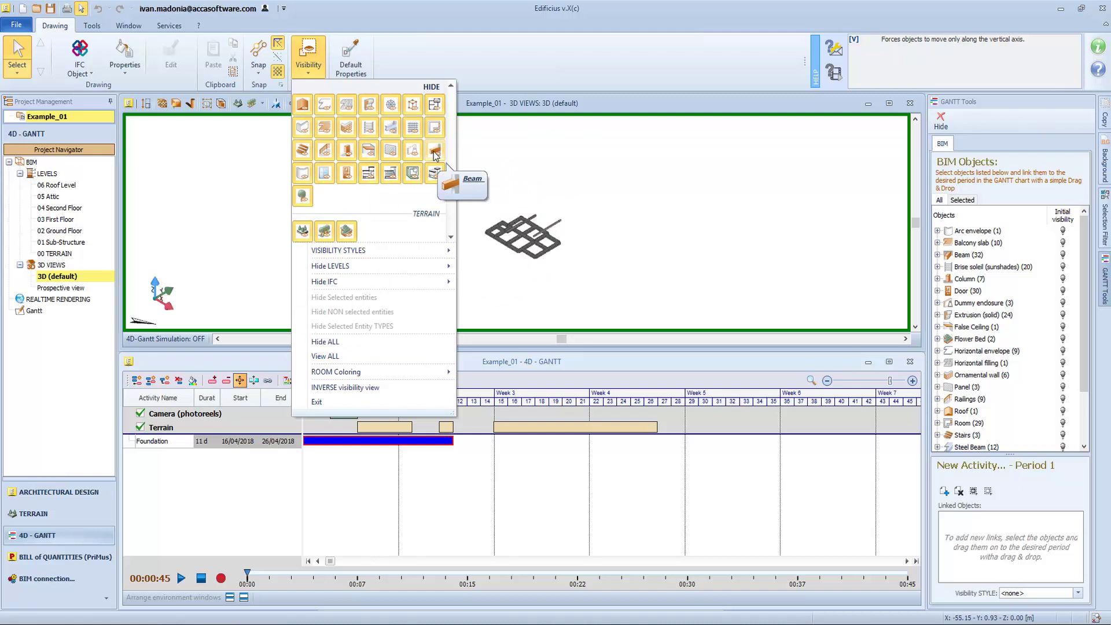
{"action": "left_click", "coordinate": [487, 162]}
Orbit to a near-front view and box-select the 26 foundation beams.
{"action": "scroll", "coordinate": [541, 265], "scroll_direction": "up", "scroll_amount": 2}
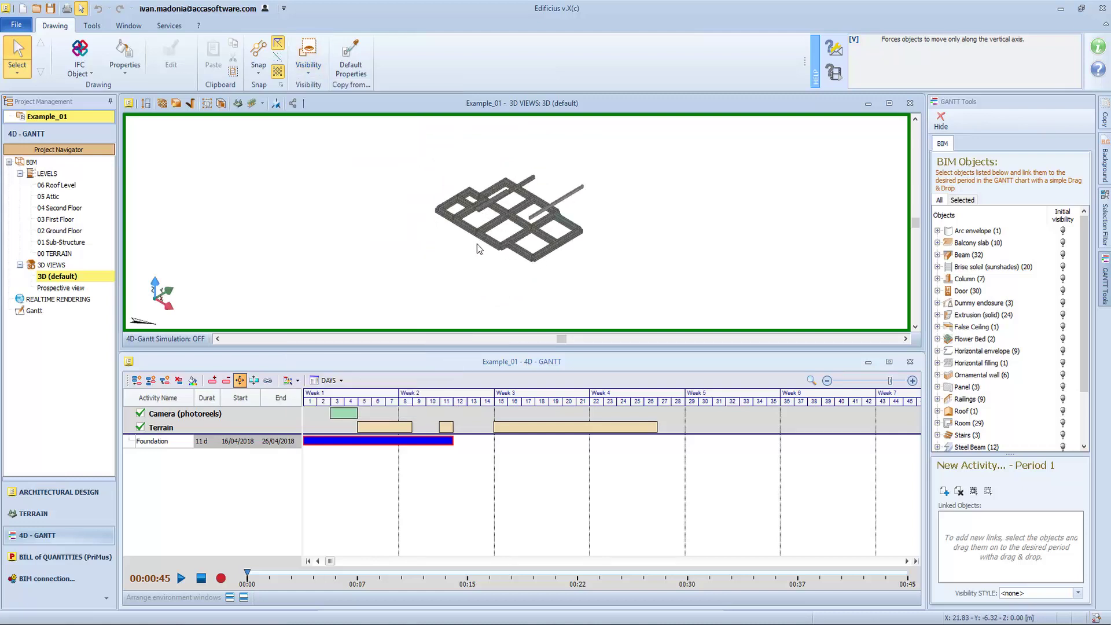
{"action": "middle_click_drag", "start_coordinate": [476, 247], "coordinate": [491, 224]}
{"action": "scroll", "coordinate": [498, 220], "scroll_direction": "up", "scroll_amount": 2}
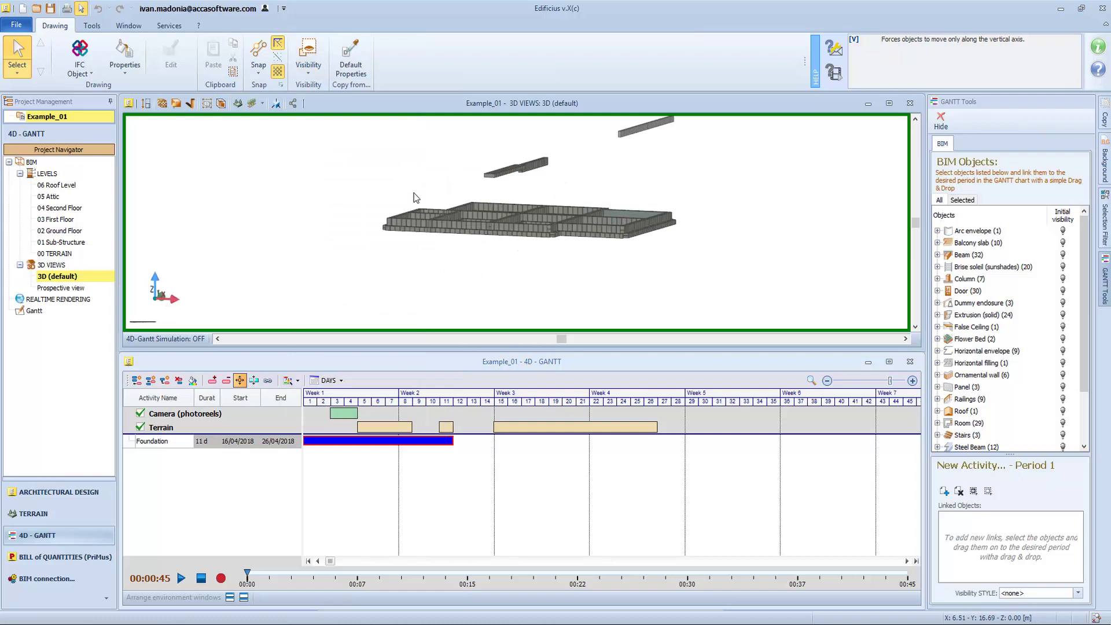
{"action": "left_click_drag", "start_coordinate": [373, 191], "coordinate": [717, 251]}
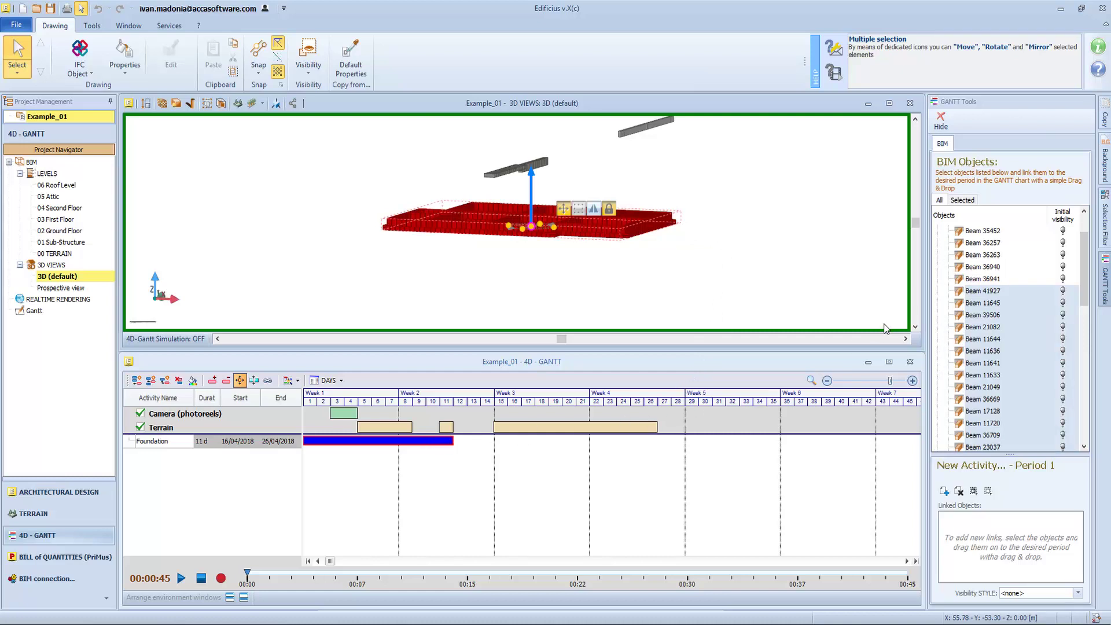
Link the 26 selected beams to the Foundation period.
{"action": "left_click", "coordinate": [961, 200]}
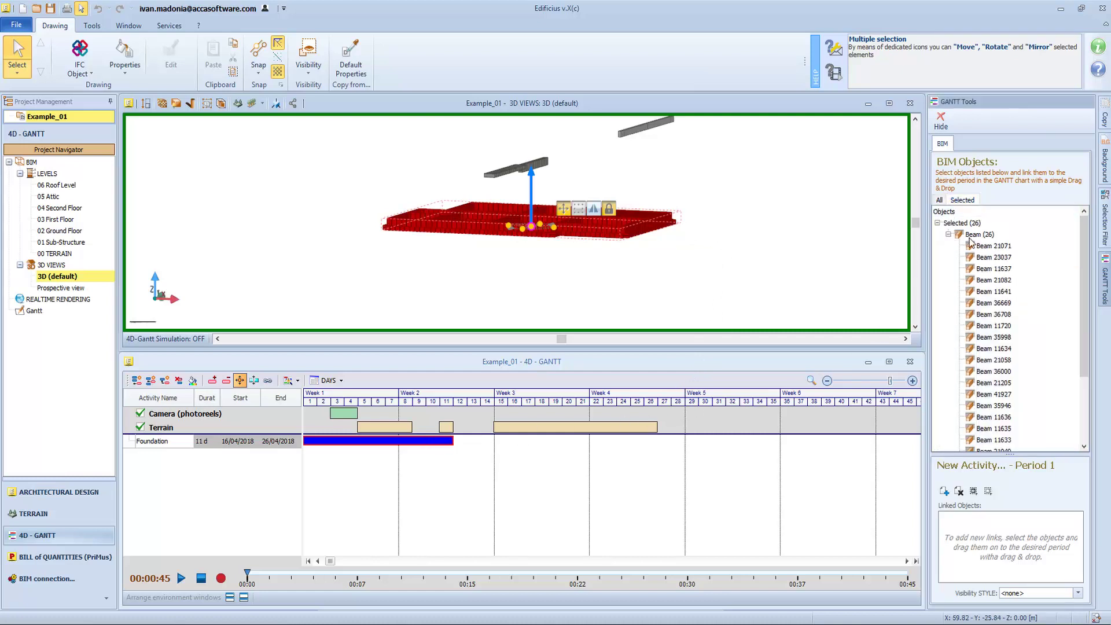
{"action": "left_click_drag", "start_coordinate": [974, 235], "coordinate": [411, 443]}
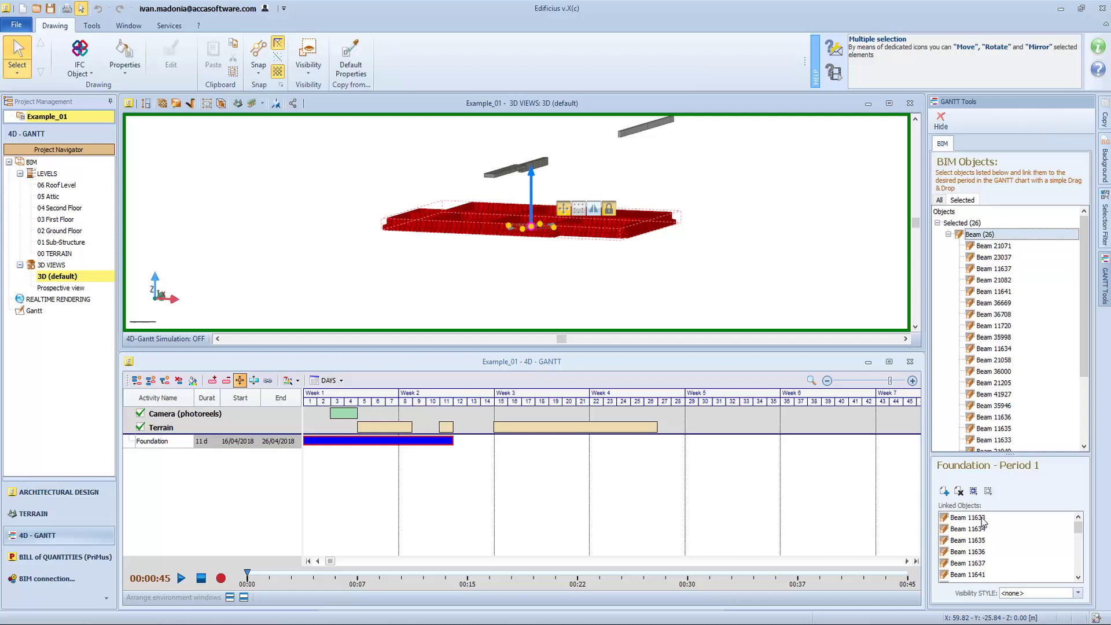
{"action": "scroll", "coordinate": [982, 519], "scroll_direction": "down", "scroll_amount": 7}
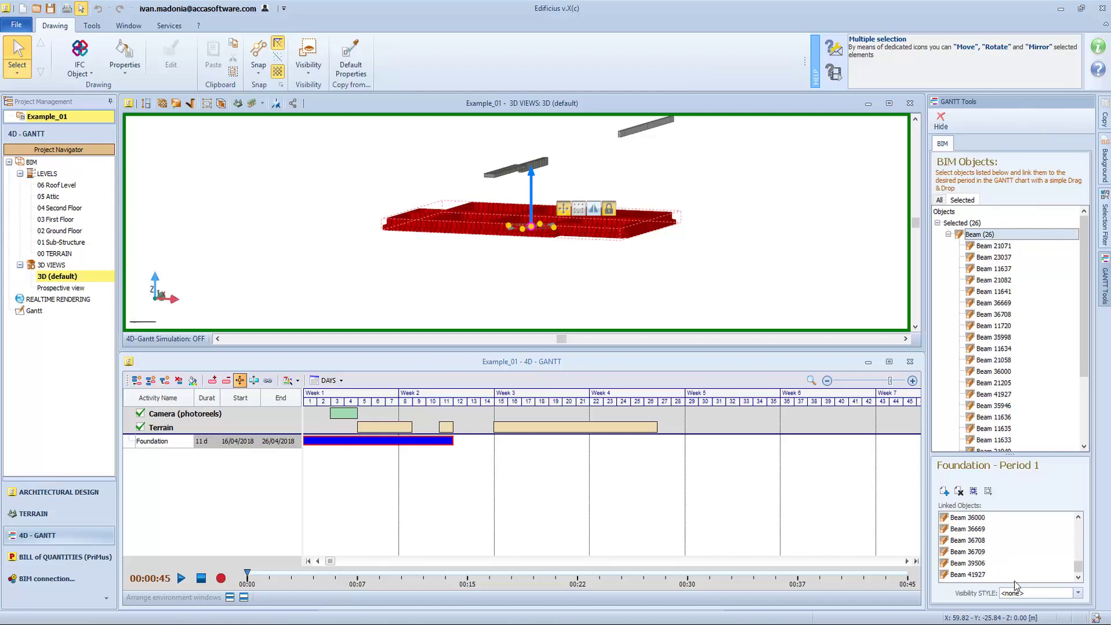
Set the visibility style to Construction in Plan view, then preview and stop the simulation.
{"action": "left_click", "coordinate": [1072, 593]}
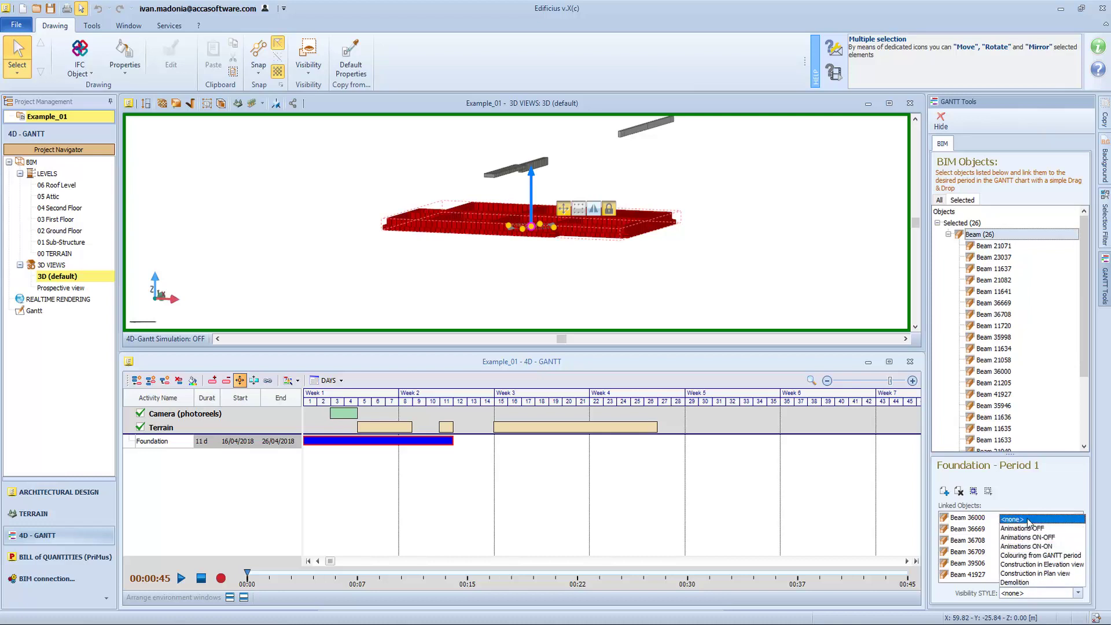
{"action": "left_click", "coordinate": [1037, 573]}
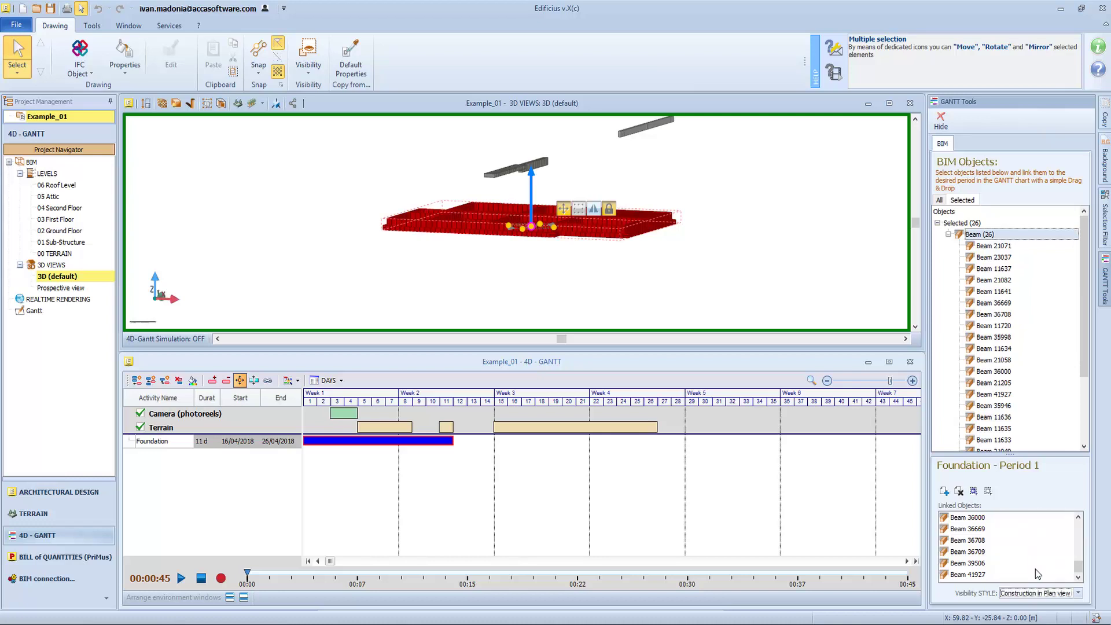
{"action": "left_click", "coordinate": [1036, 573]}
{"action": "left_click", "coordinate": [830, 530]}
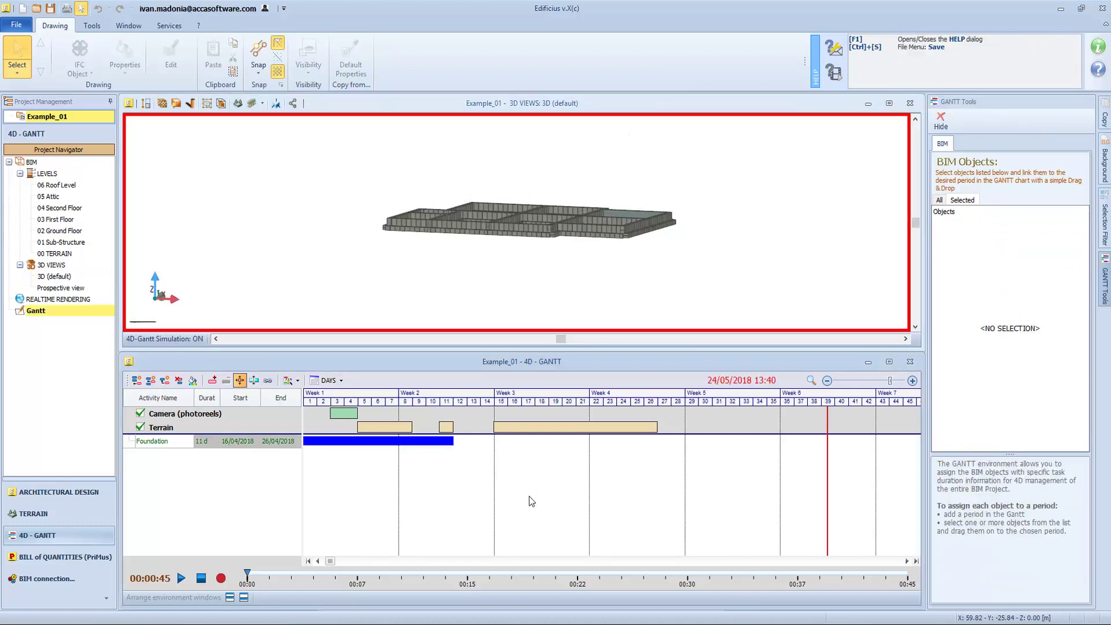
{"action": "left_click", "coordinate": [202, 578]}
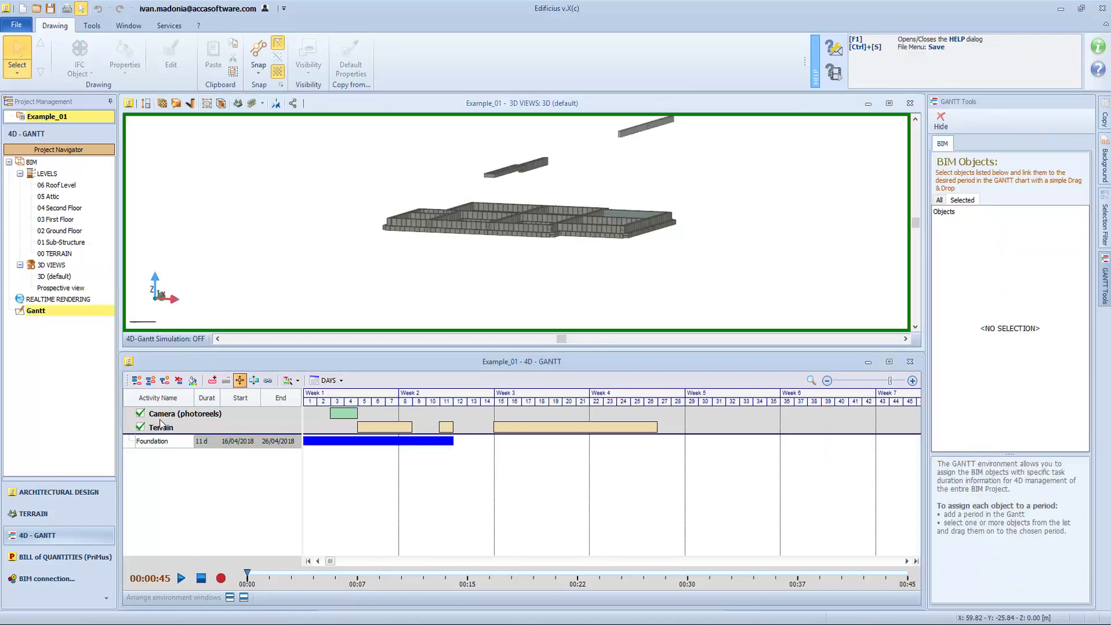
Add a group activity with three child periods, placed from 28/04 to 15/05/2018.
{"action": "left_click", "coordinate": [137, 381]}
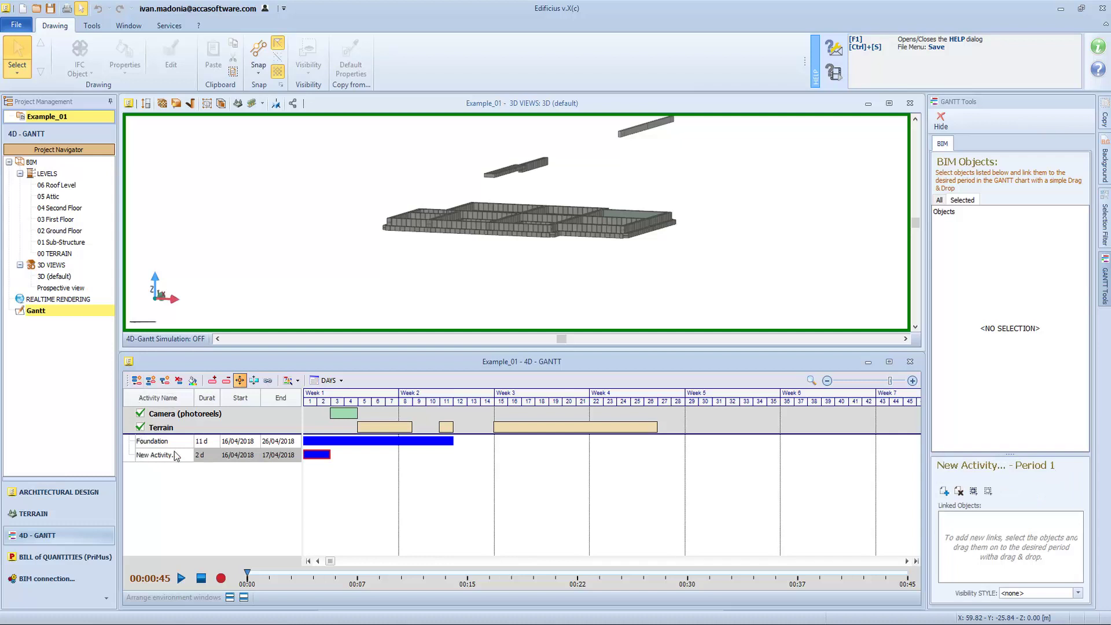
{"action": "left_click", "coordinate": [166, 381]}
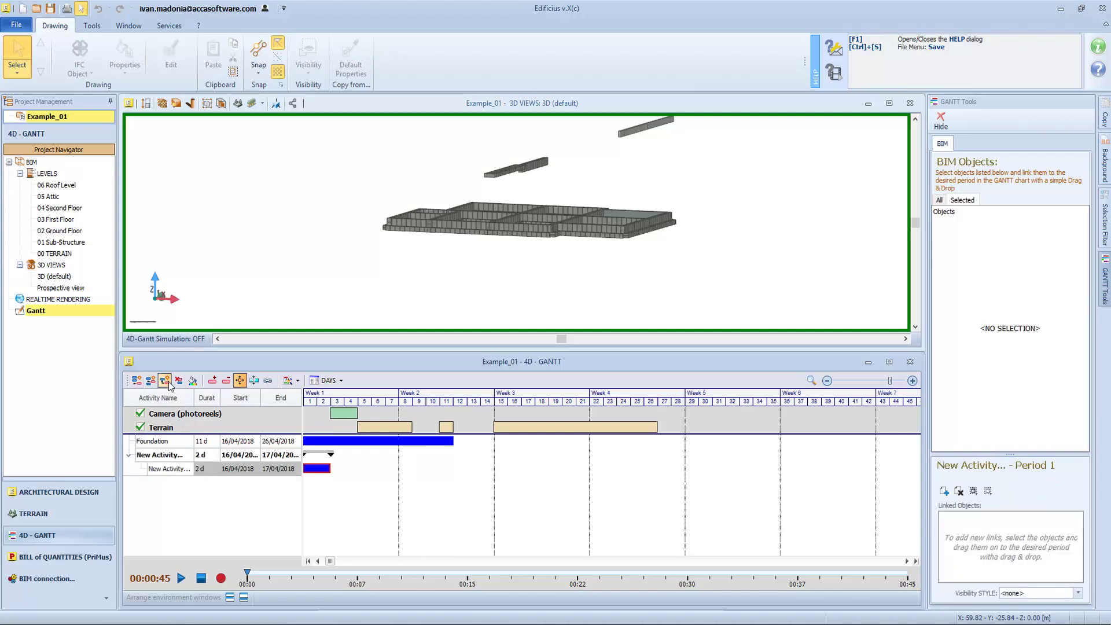
{"action": "left_click", "coordinate": [146, 383]}
{"action": "left_click", "coordinate": [146, 383]}
{"action": "left_click_drag", "start_coordinate": [313, 469], "coordinate": [561, 481]}
{"action": "left_click_drag", "start_coordinate": [319, 499], "coordinate": [665, 491]}
{"action": "left_click_drag", "start_coordinate": [495, 468], "coordinate": [711, 496]}
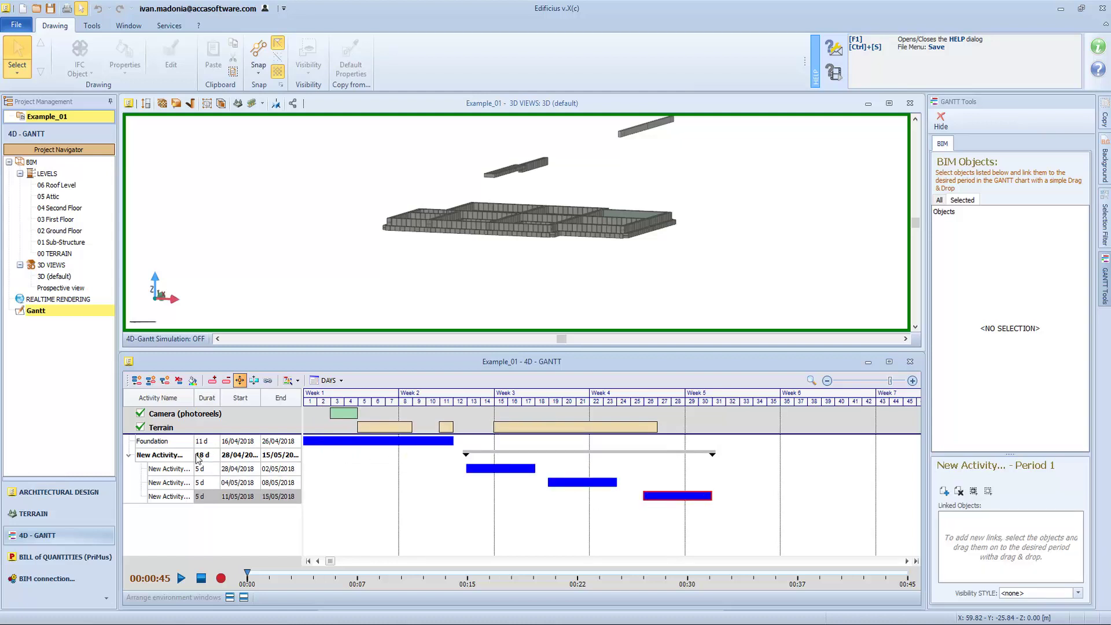
Rename the group Horiz. Envelopes and its periods envelope1, envelope2 and envelope3.
{"action": "left_click", "coordinate": [163, 456]}
{"action": "type", "text": "Hori"}
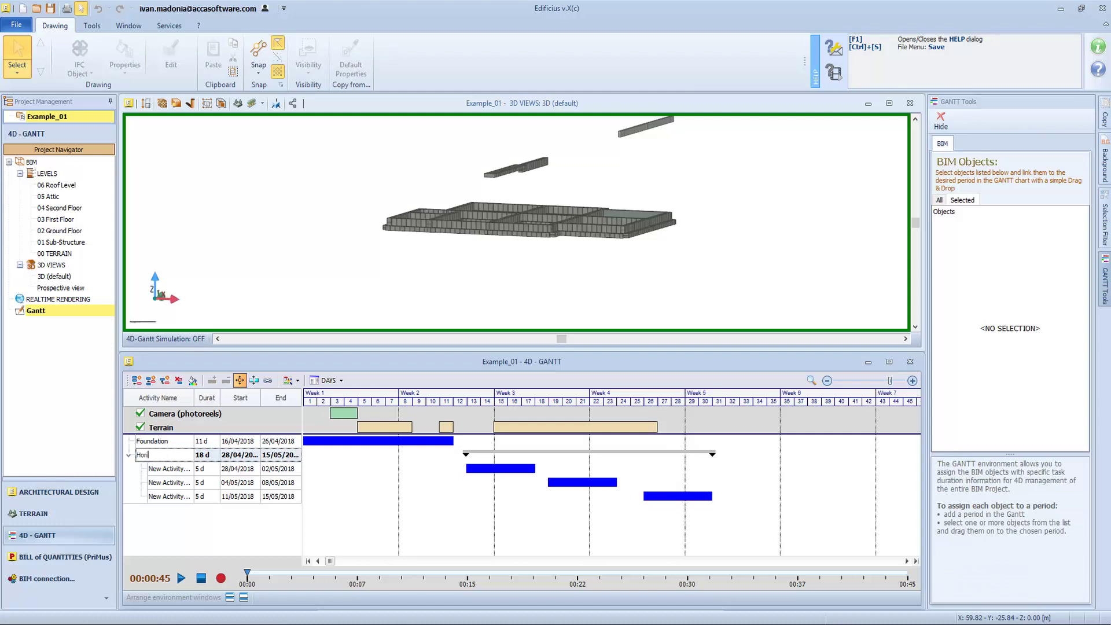
{"action": "type", "text": "z. Envelopes"}
{"action": "left_click", "coordinate": [171, 469]}
{"action": "type", "text": "envelope"}
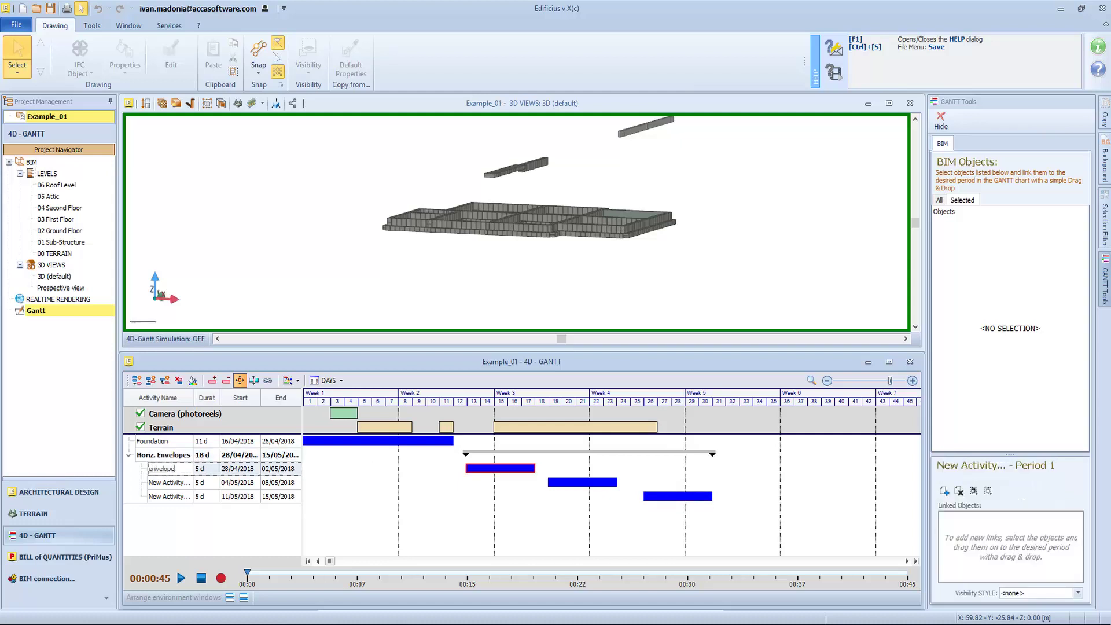
{"action": "type", "text": "1"}
{"action": "left_click", "coordinate": [167, 483]}
{"action": "type", "text": "envelope2"}
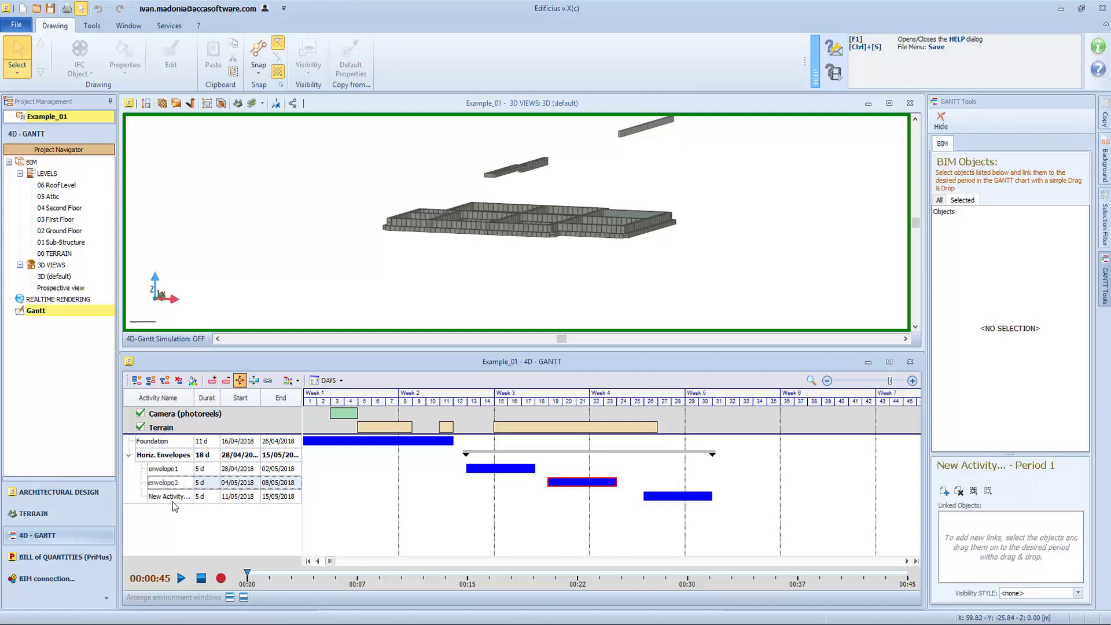
{"action": "left_click", "coordinate": [172, 499]}
{"action": "type", "text": "envelope3"}
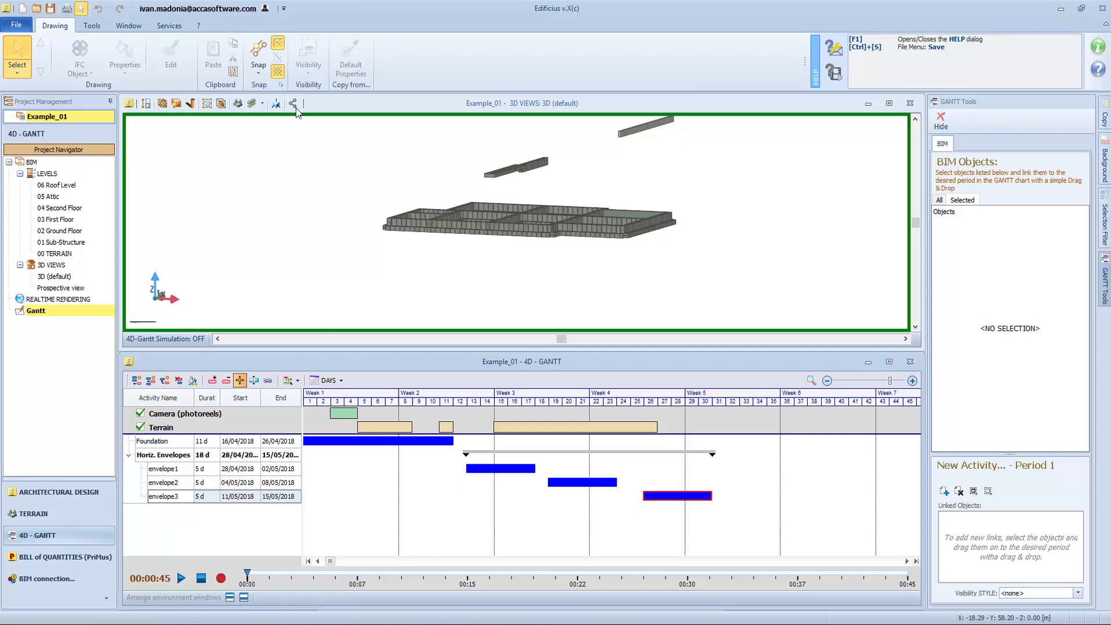
Make the horizontal envelopes visible in the 3D model.
{"action": "left_click", "coordinate": [332, 109]}
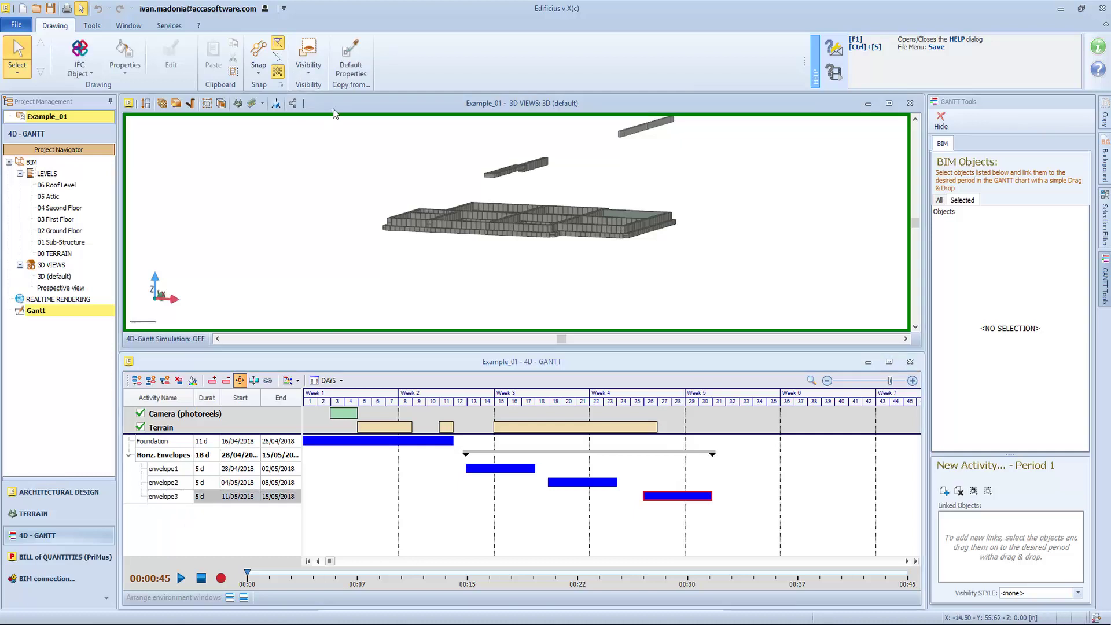
{"action": "left_click", "coordinate": [313, 63]}
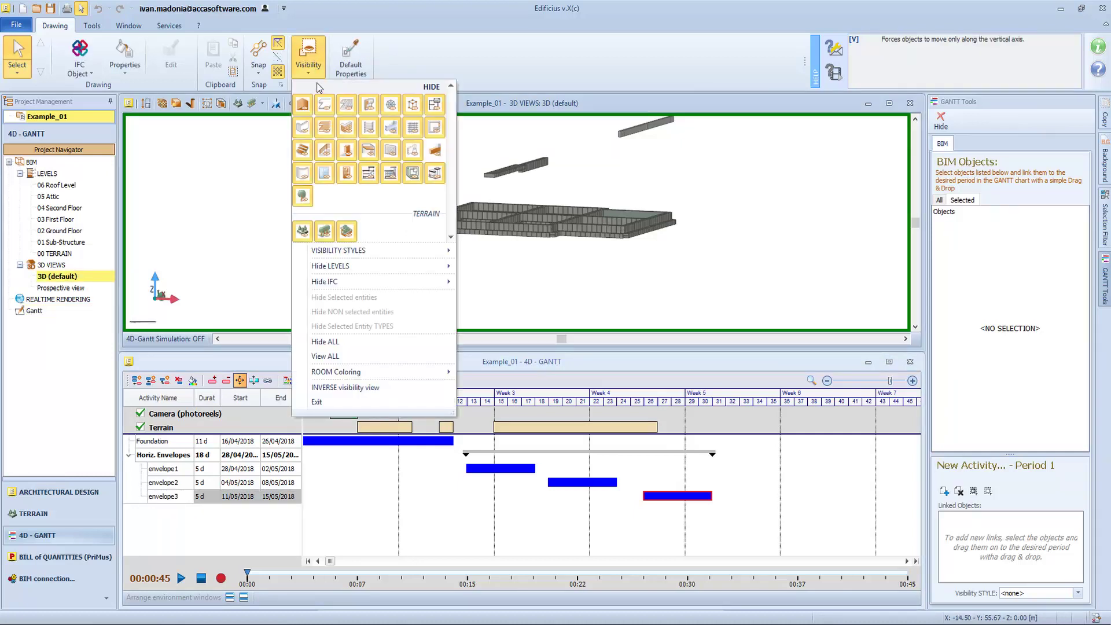
{"action": "left_click", "coordinate": [327, 110]}
{"action": "left_click", "coordinate": [473, 252]}
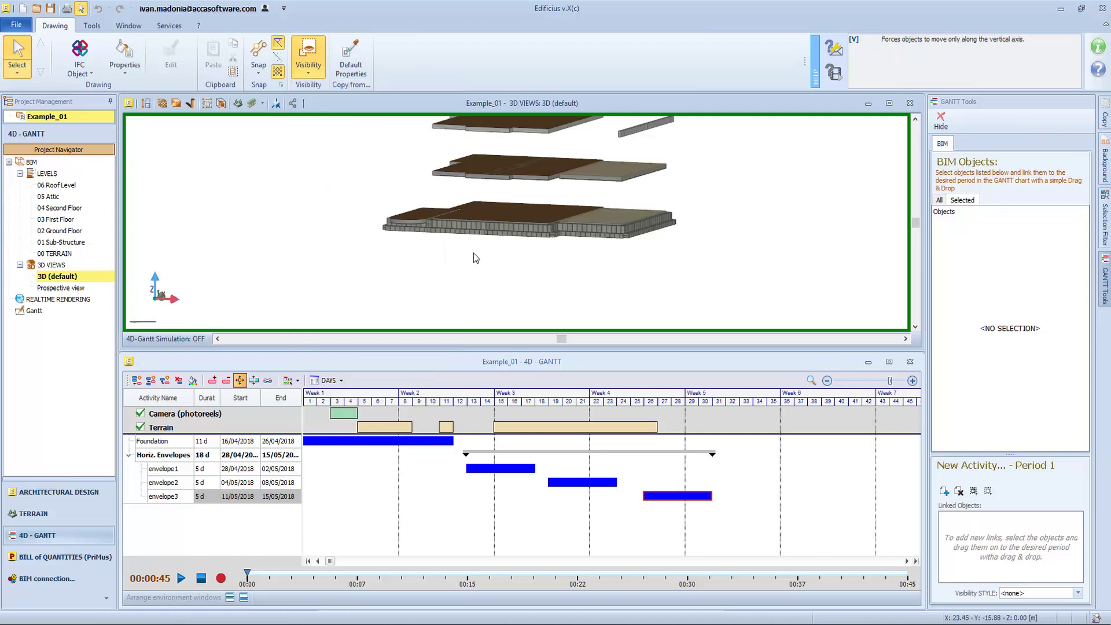
Link the lowest slab's left, middle and right parts to envelope1, envelope2 and envelope3.
{"action": "left_click", "coordinate": [418, 213]}
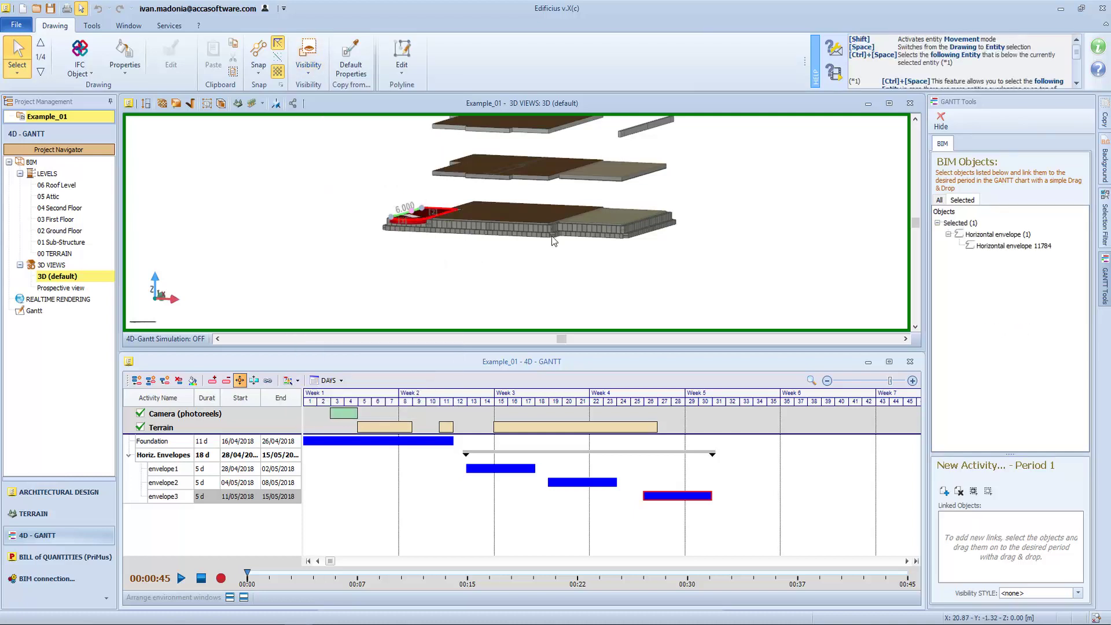
{"action": "left_click_drag", "start_coordinate": [1007, 234], "coordinate": [501, 472]}
{"action": "left_click", "coordinate": [487, 209]}
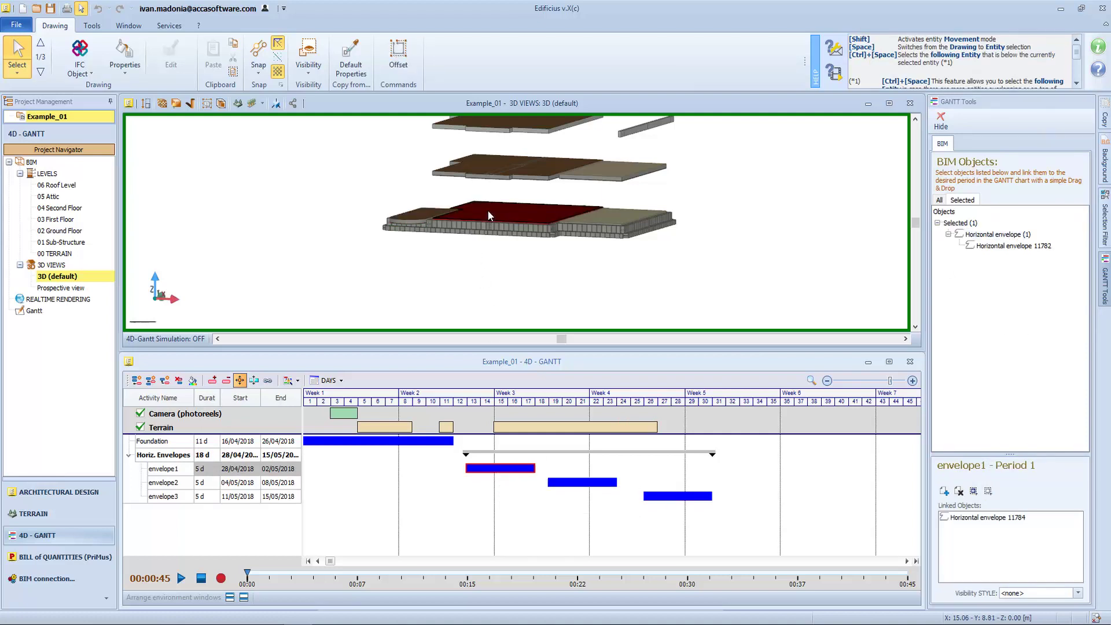
{"action": "left_click_drag", "start_coordinate": [1017, 235], "coordinate": [584, 481]}
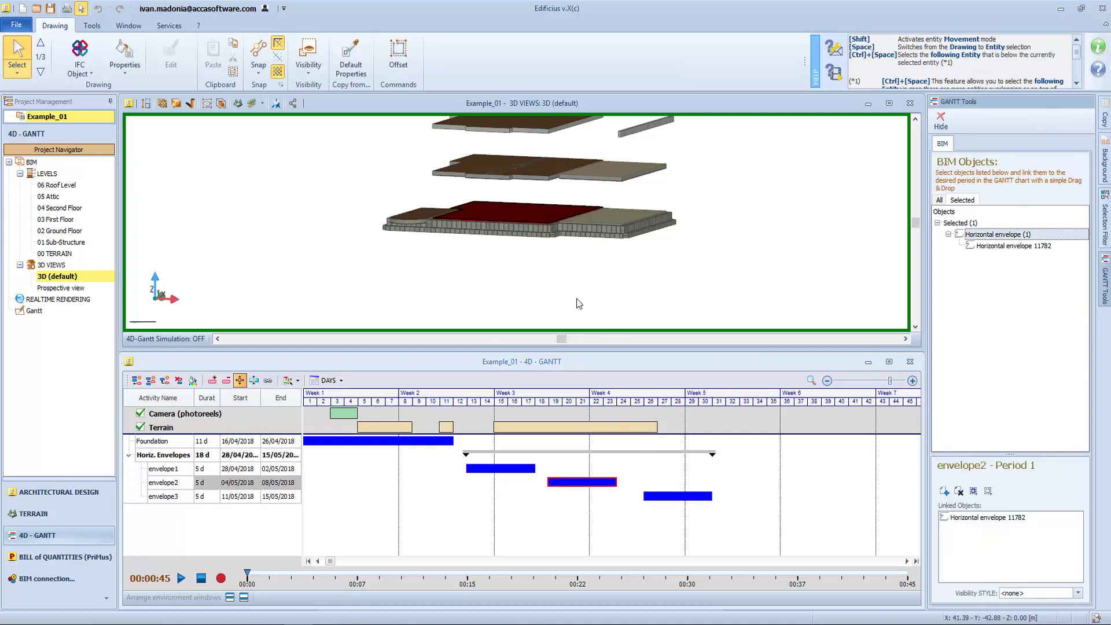
{"action": "left_click", "coordinate": [606, 223]}
{"action": "left_click_drag", "start_coordinate": [998, 234], "coordinate": [679, 497]}
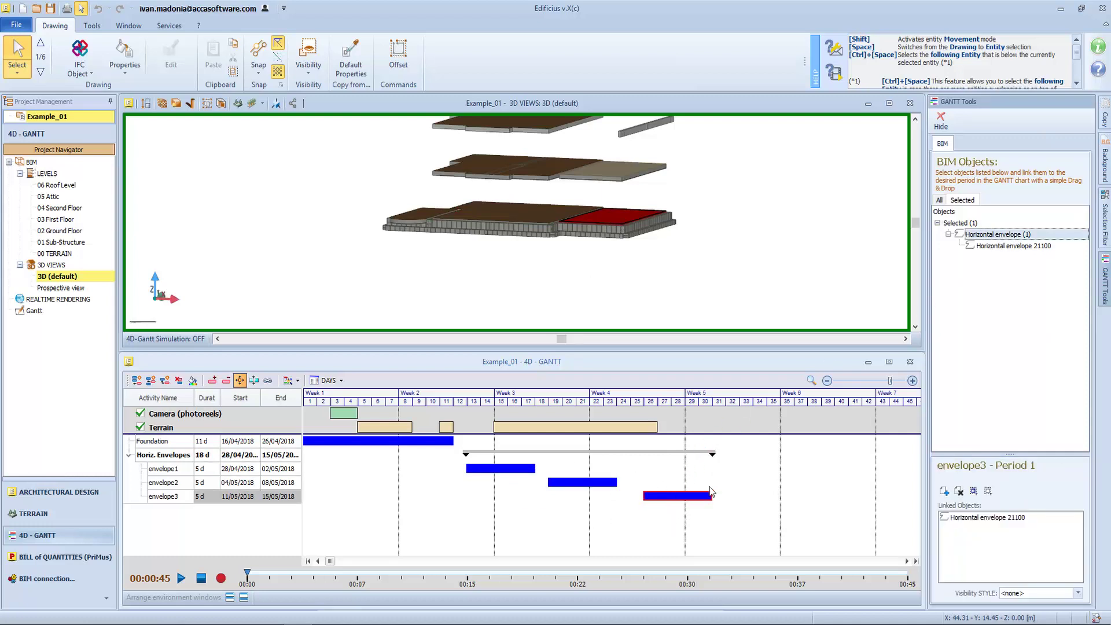
Add a stairs activity and move its bar to start 18/05/2018.
{"action": "left_click", "coordinate": [156, 458]}
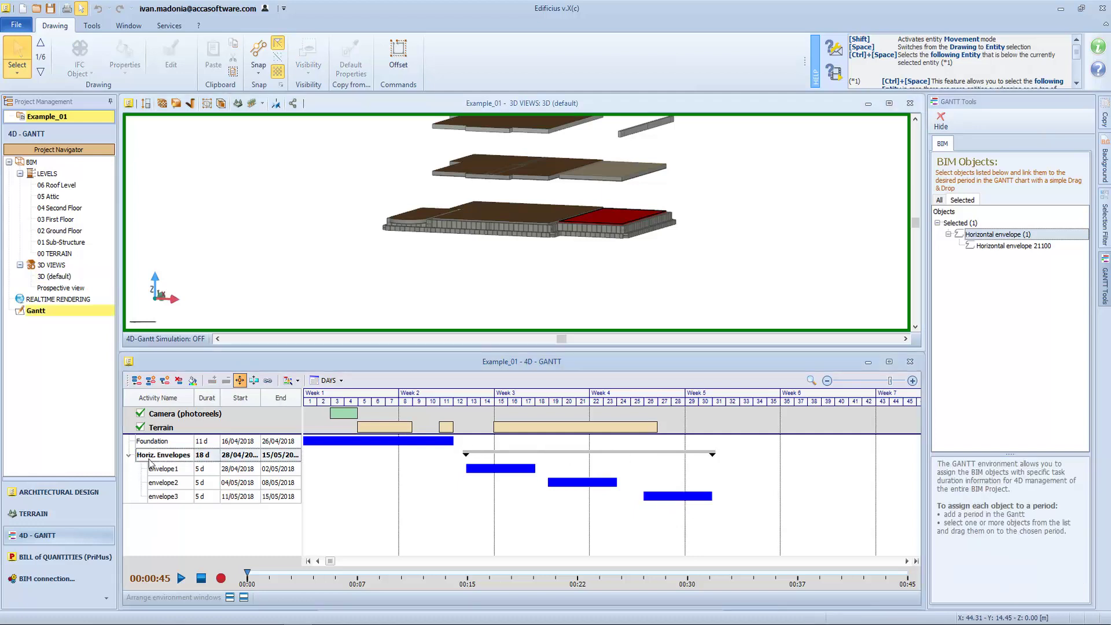
{"action": "left_click", "coordinate": [136, 380]}
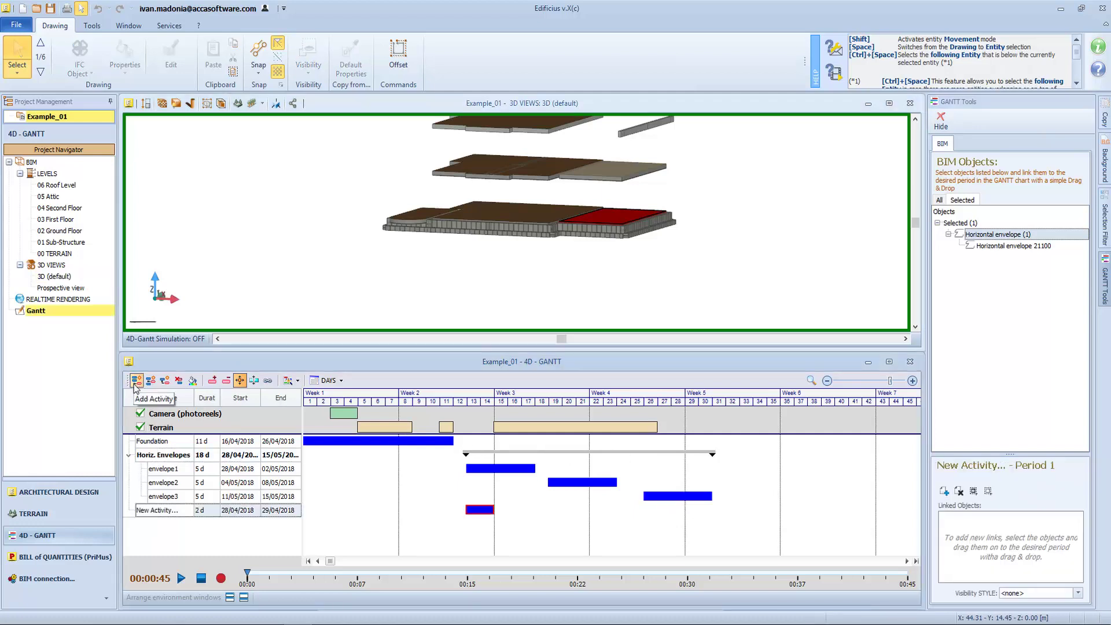
{"action": "double_click", "coordinate": [169, 505]}
{"action": "type", "text": "stairs"}
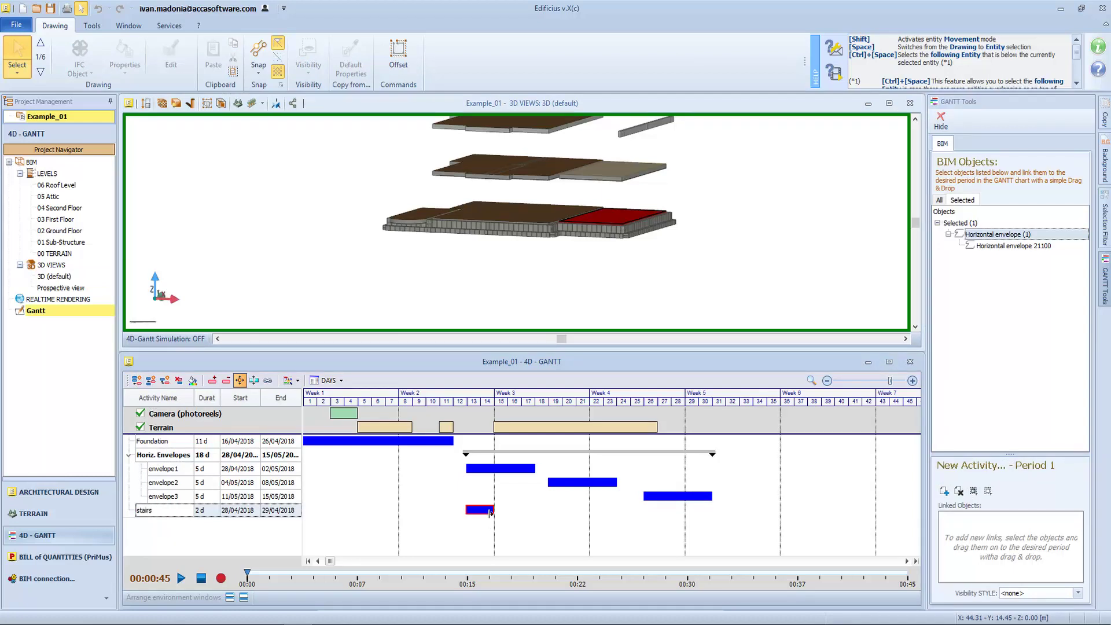
{"action": "left_click_drag", "start_coordinate": [479, 511], "coordinate": [812, 507]}
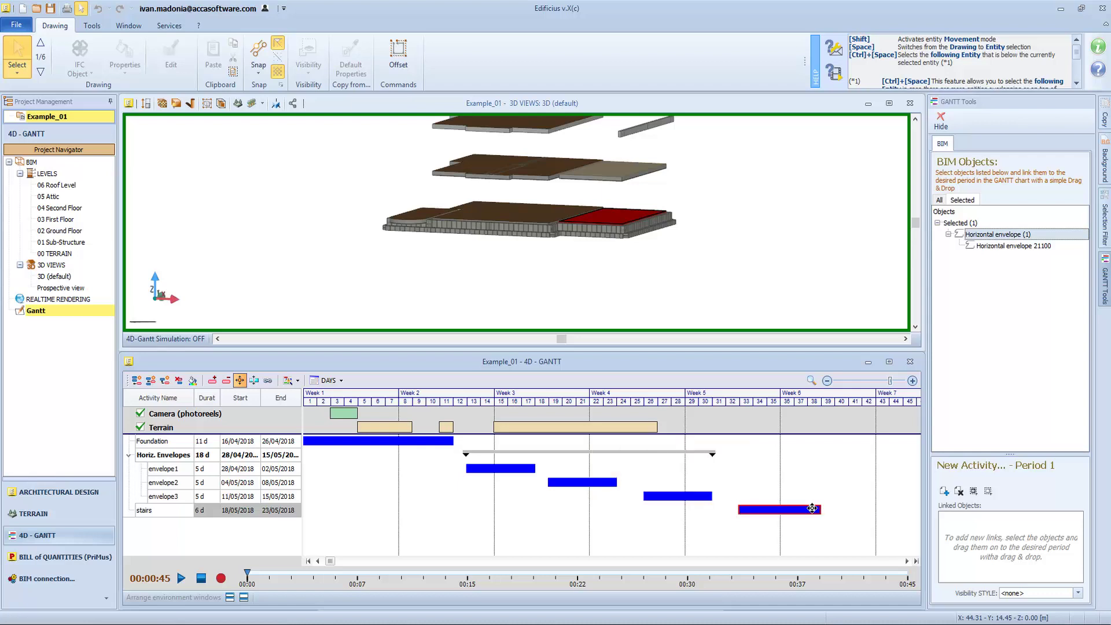
Add two more stairs periods, each pushed one day later.
{"action": "left_click", "coordinate": [213, 381]}
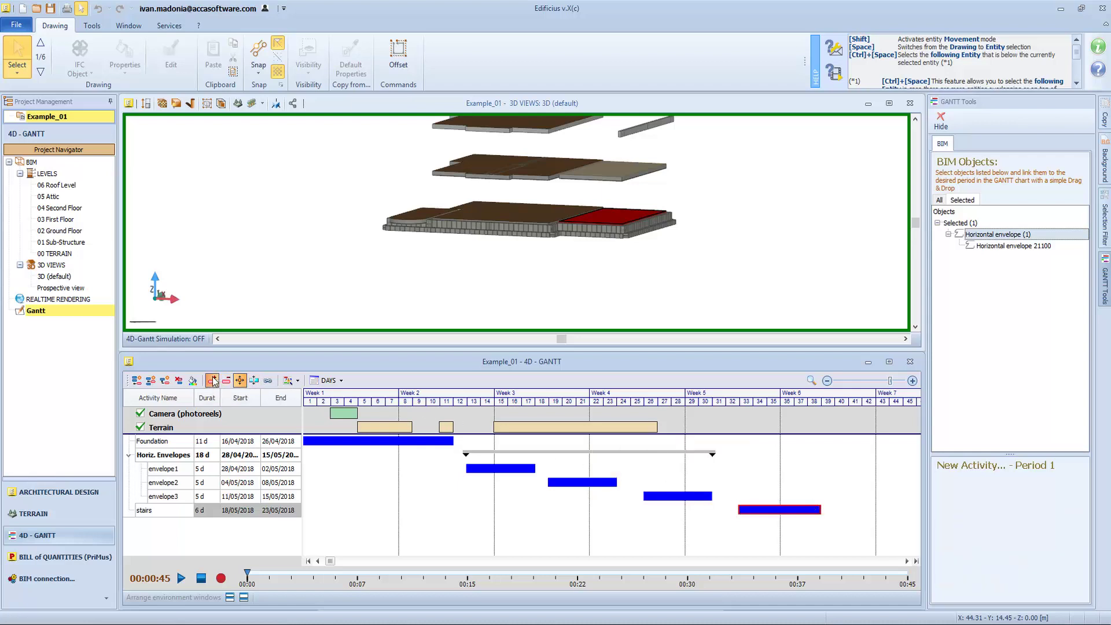
{"action": "left_click_drag", "start_coordinate": [828, 513], "coordinate": [902, 509]}
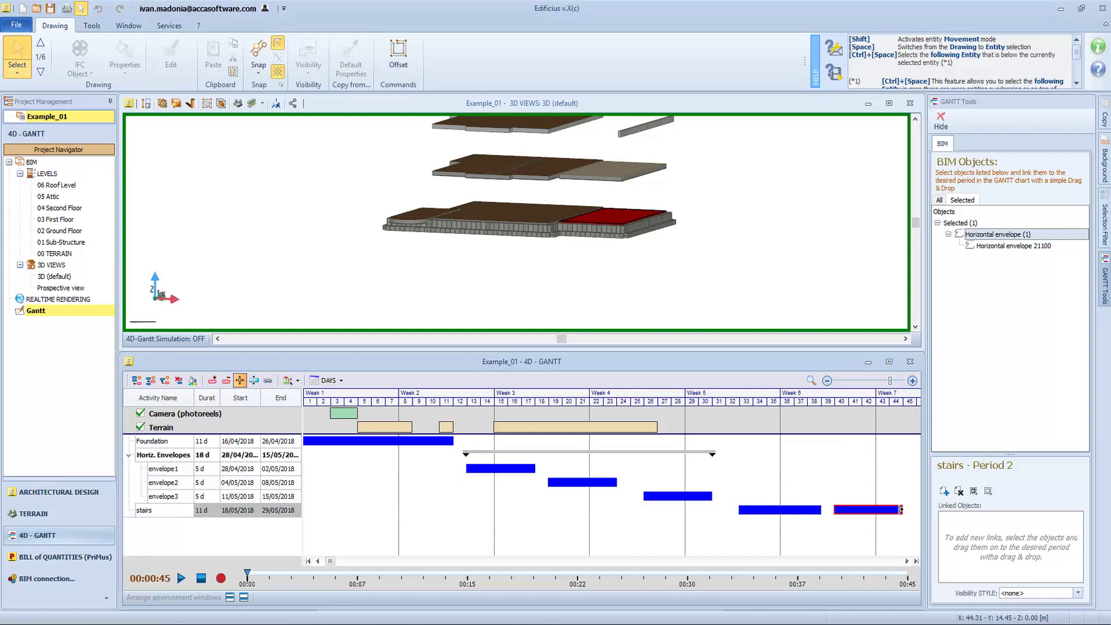
{"action": "left_click", "coordinate": [213, 381]}
{"action": "left_click_drag", "start_coordinate": [909, 511], "coordinate": [828, 509]}
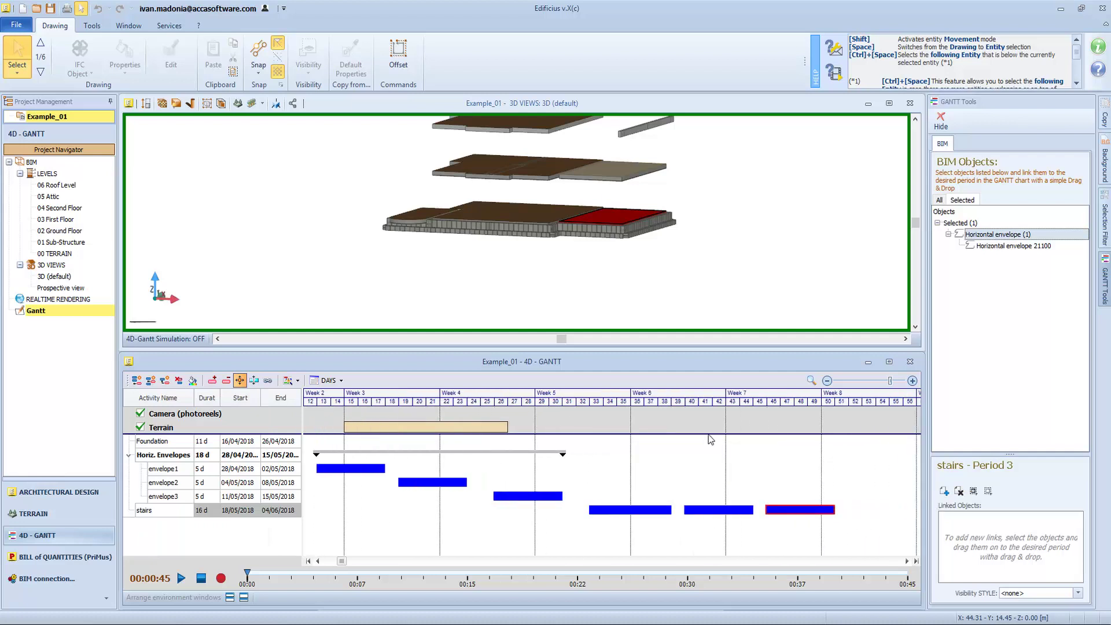
Show the stairs in the 3D view and bring the top floor into view.
{"action": "left_click", "coordinate": [371, 107]}
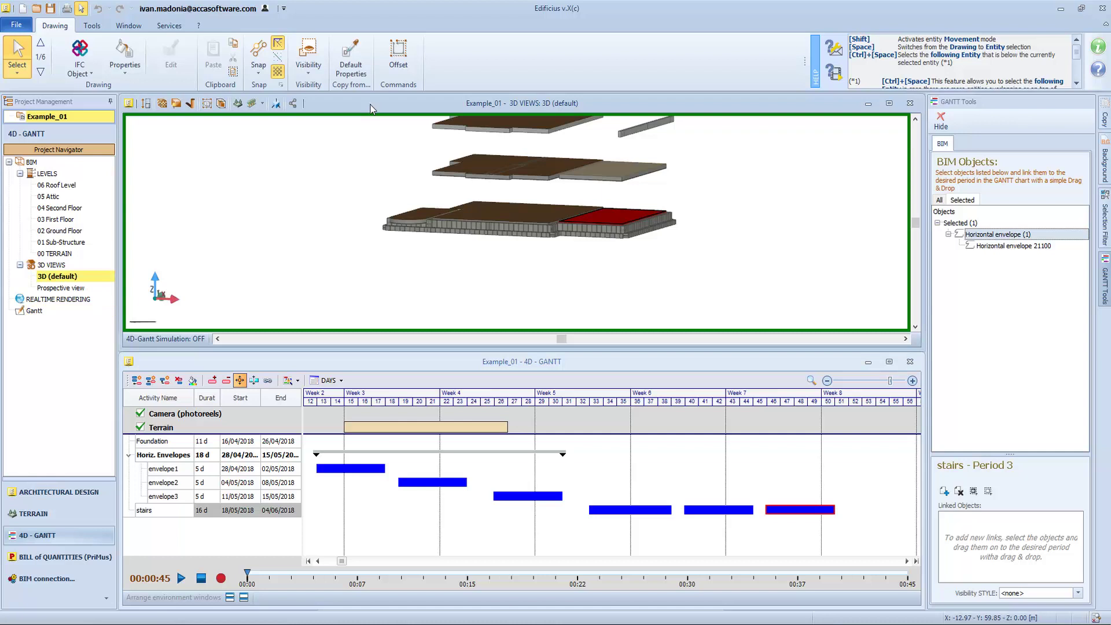
{"action": "left_click", "coordinate": [321, 71]}
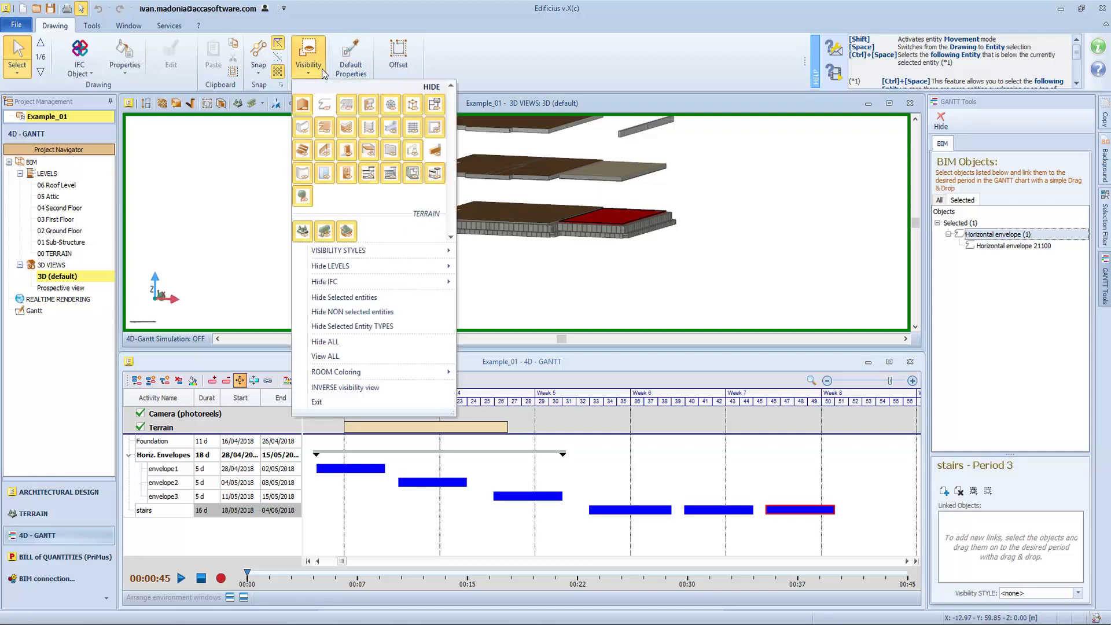
{"action": "left_click", "coordinate": [305, 154]}
{"action": "left_click", "coordinate": [489, 255]}
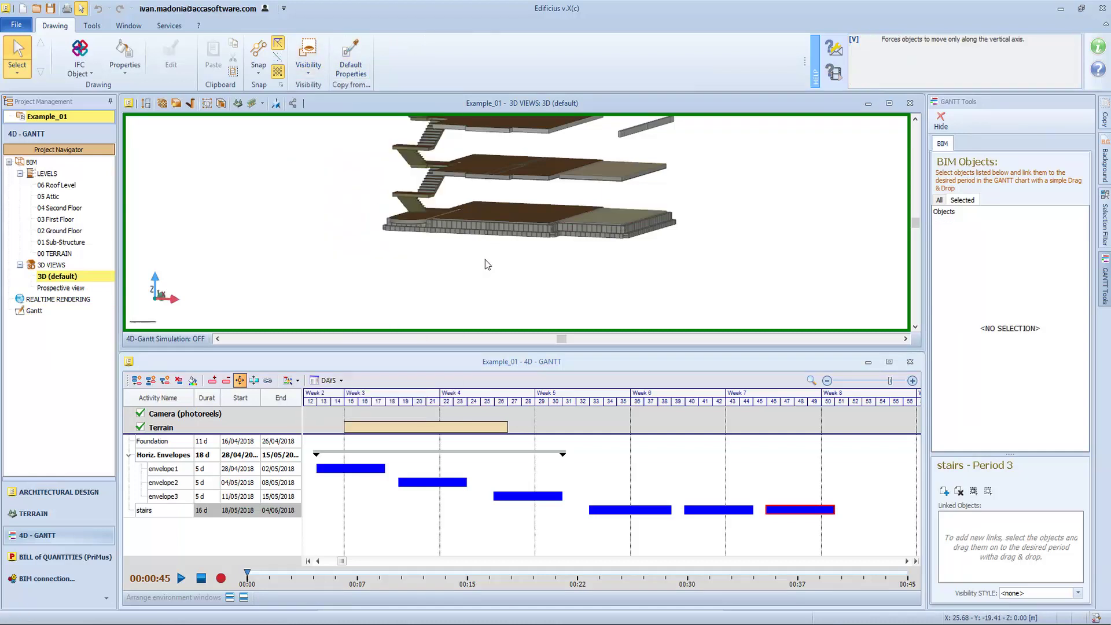
{"action": "middle_click_drag", "start_coordinate": [484, 264], "coordinate": [477, 321]}
Link the lowest, middle and top stair flights to stairs Periods 1, 2 and 3.
{"action": "left_click", "coordinate": [413, 261]}
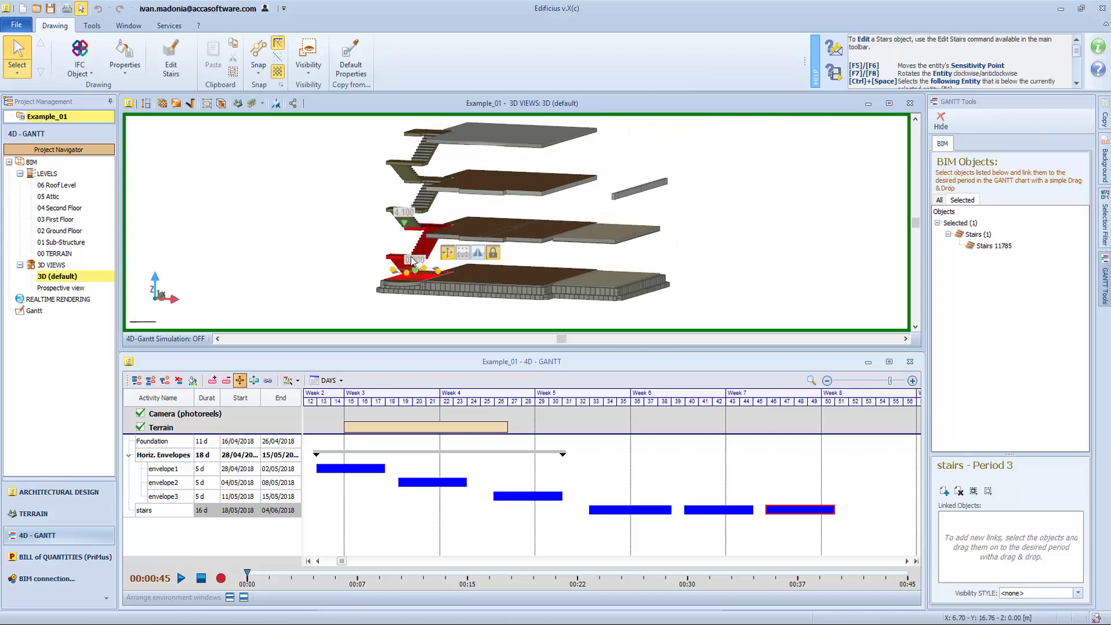
{"action": "left_click_drag", "start_coordinate": [974, 240], "coordinate": [632, 509]}
{"action": "left_click", "coordinate": [414, 194]}
{"action": "left_click_drag", "start_coordinate": [974, 234], "coordinate": [721, 510]}
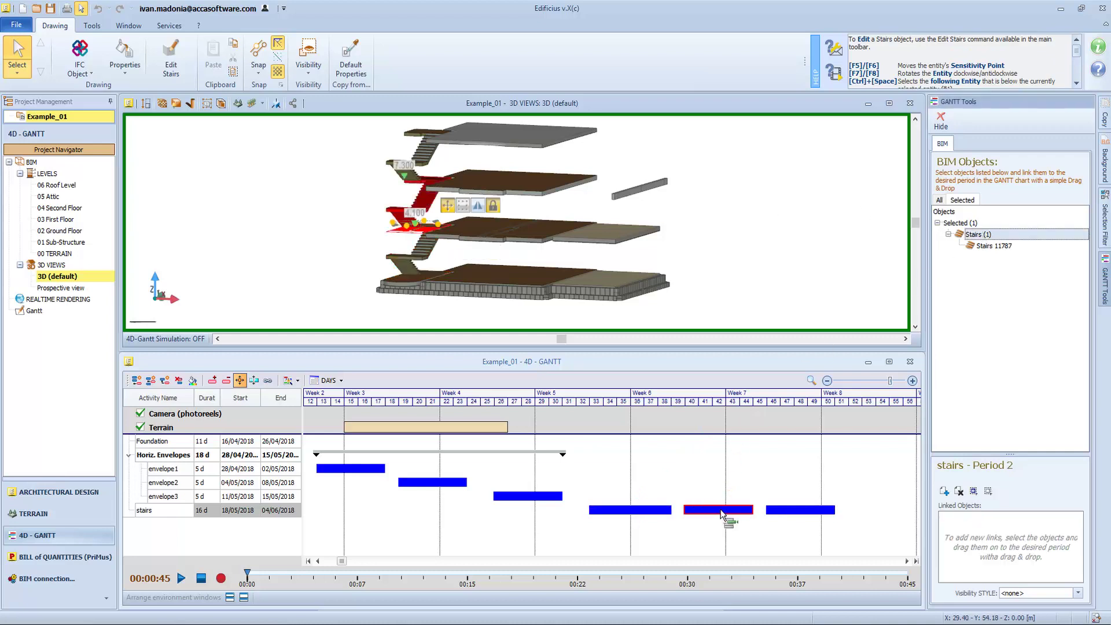
{"action": "left_click", "coordinate": [430, 162]}
{"action": "left_click_drag", "start_coordinate": [972, 236], "coordinate": [805, 509]}
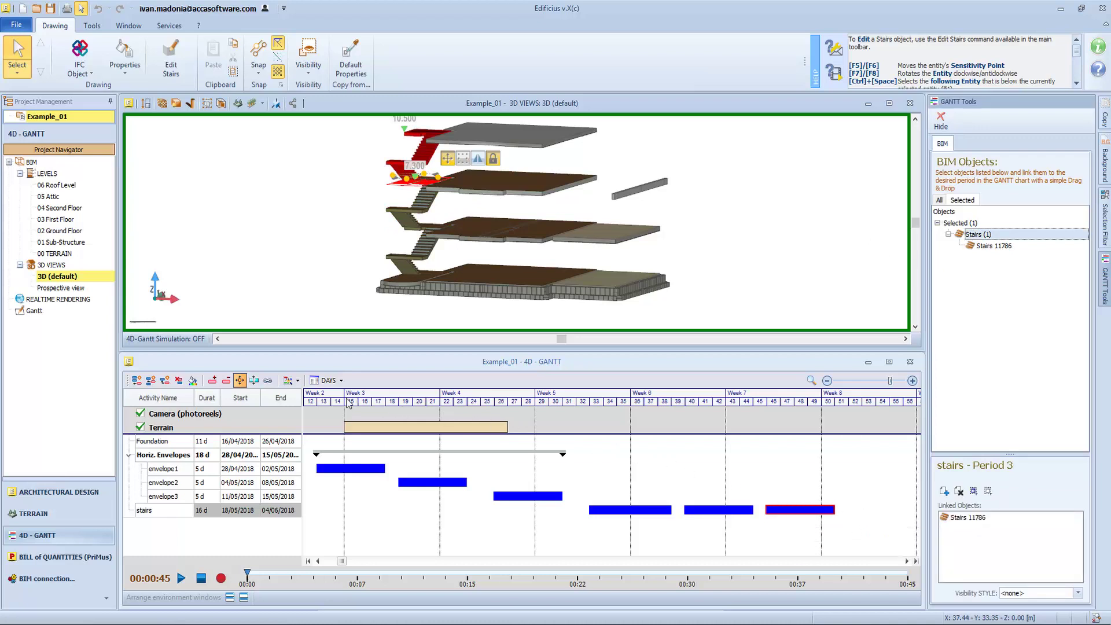
Make stairs follow envelope3 and start it one day earlier, on 17/05/2018.
{"action": "left_click", "coordinate": [267, 382]}
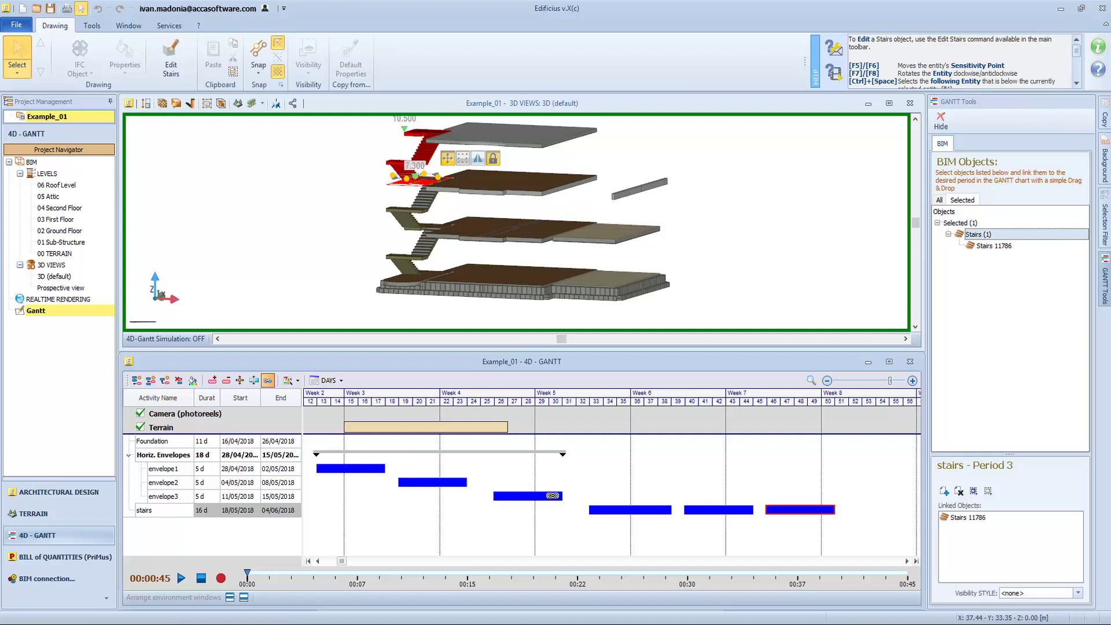
{"action": "left_click_drag", "start_coordinate": [552, 496], "coordinate": [600, 509]}
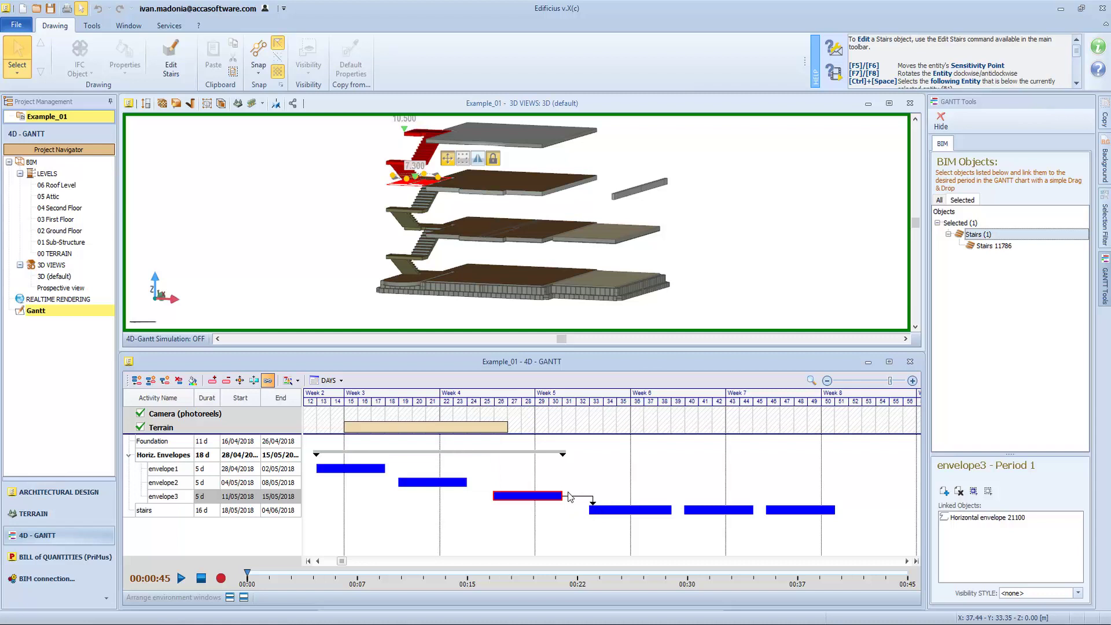
{"action": "left_click", "coordinate": [613, 508]}
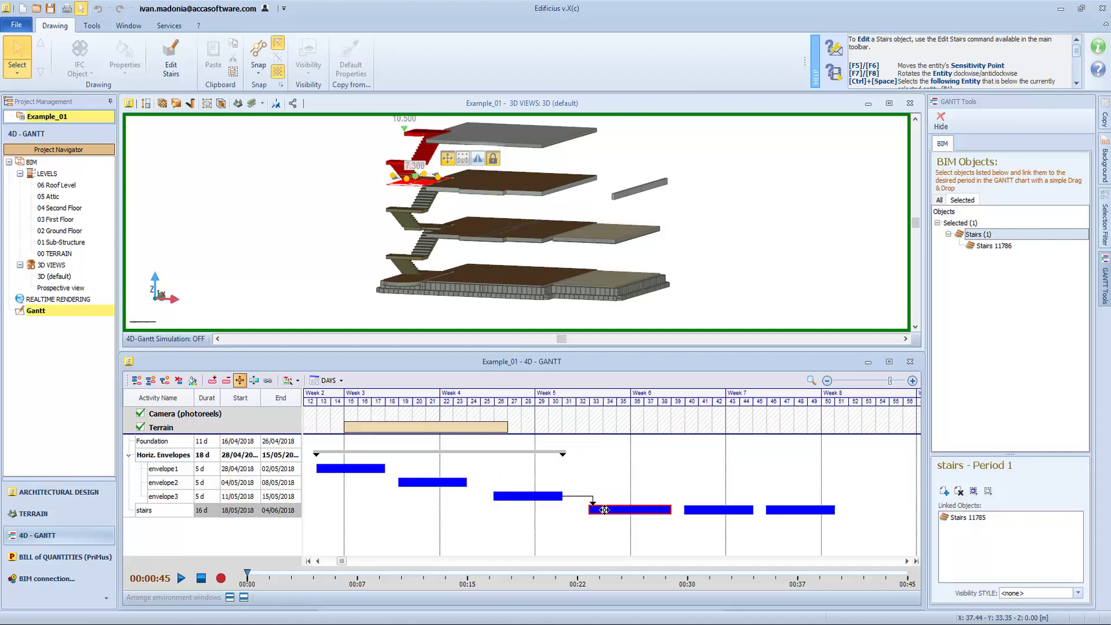
{"action": "mouse_move", "coordinate": [604, 509]}
{"action": "left_mouse_down"}
{"action": "mouse_move", "coordinate": [550, 510]}
{"action": "mouse_move", "coordinate": [595, 510]}
{"action": "left_mouse_up"}
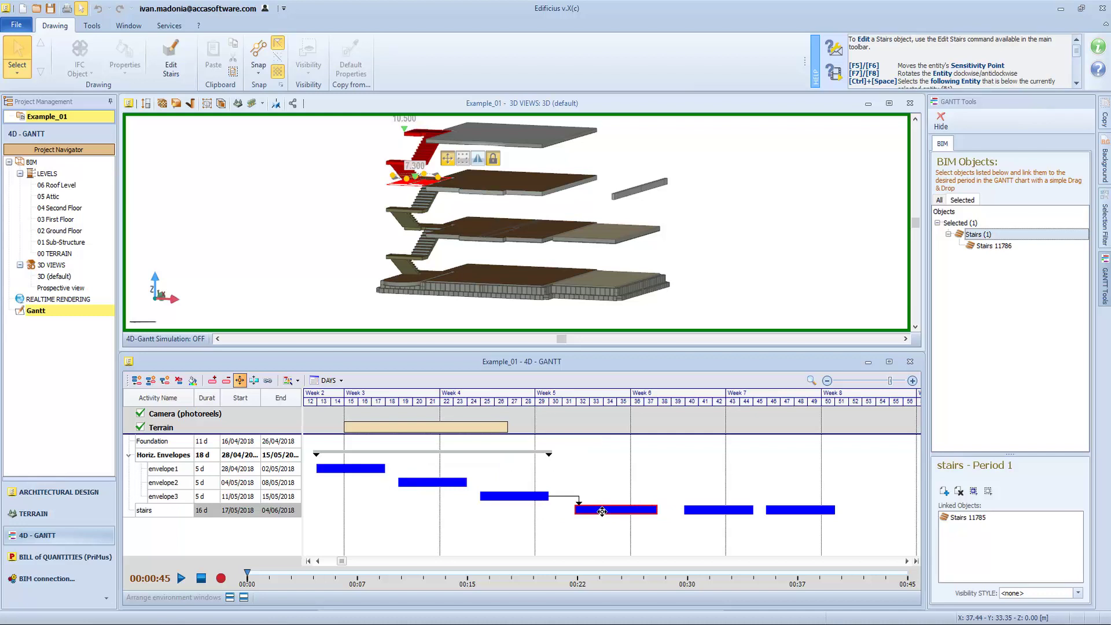
Move envelope3 to 10/05–14/05/2018, then preview 12/05/2018 and stop the simulation.
{"action": "left_click", "coordinate": [523, 495]}
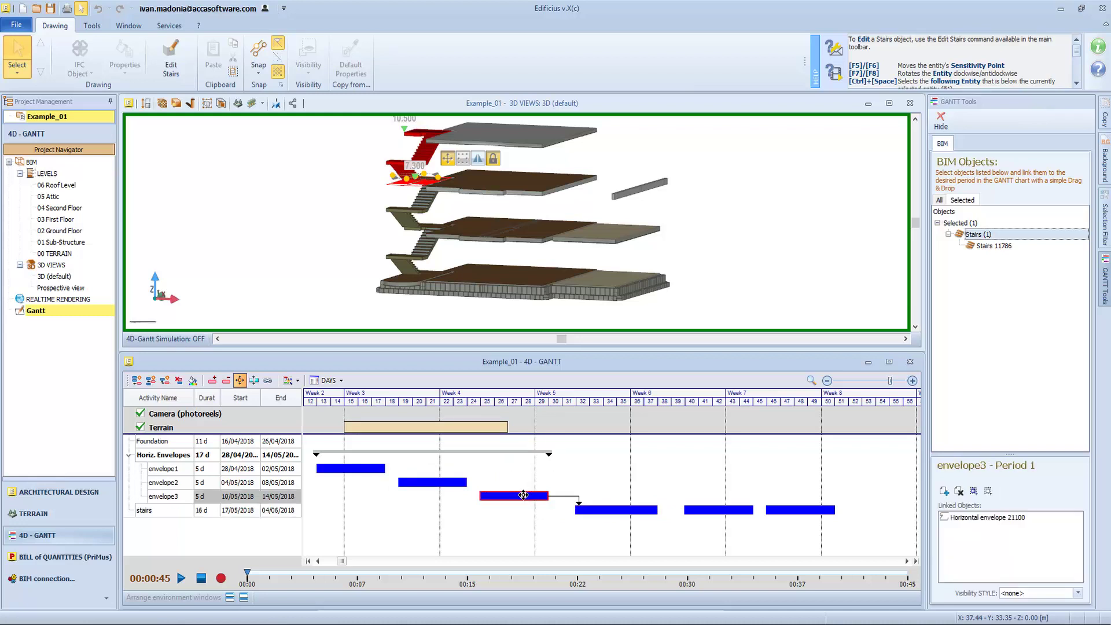
{"action": "mouse_move", "coordinate": [523, 495]}
{"action": "left_mouse_down"}
{"action": "mouse_move", "coordinate": [473, 496]}
{"action": "mouse_move", "coordinate": [531, 499]}
{"action": "left_mouse_up"}
{"action": "left_click", "coordinate": [515, 460]}
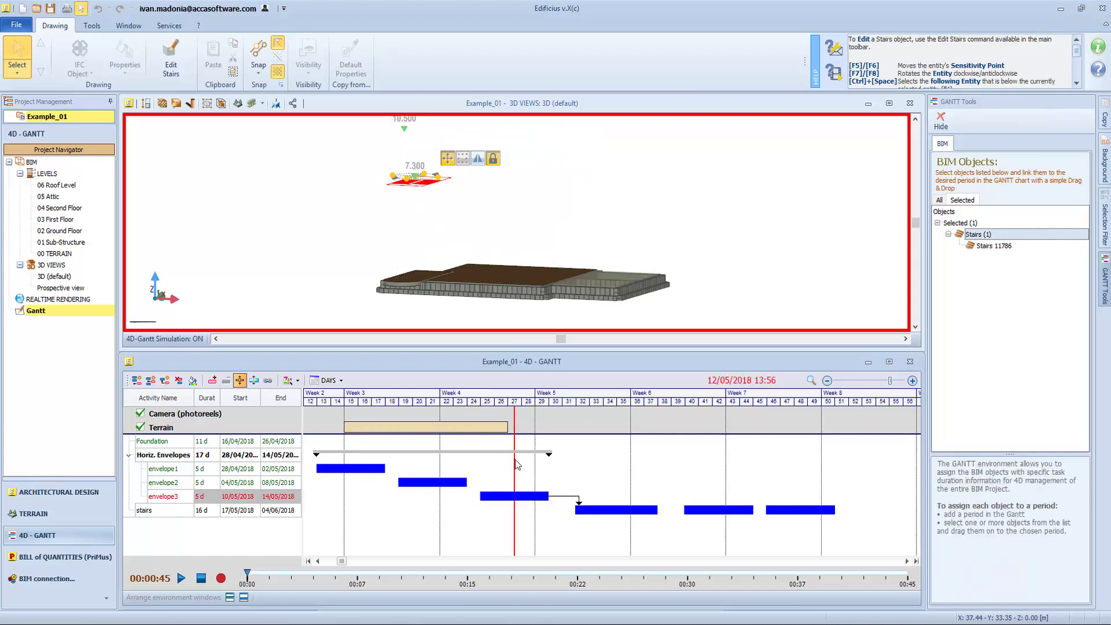
{"action": "left_click", "coordinate": [202, 578]}
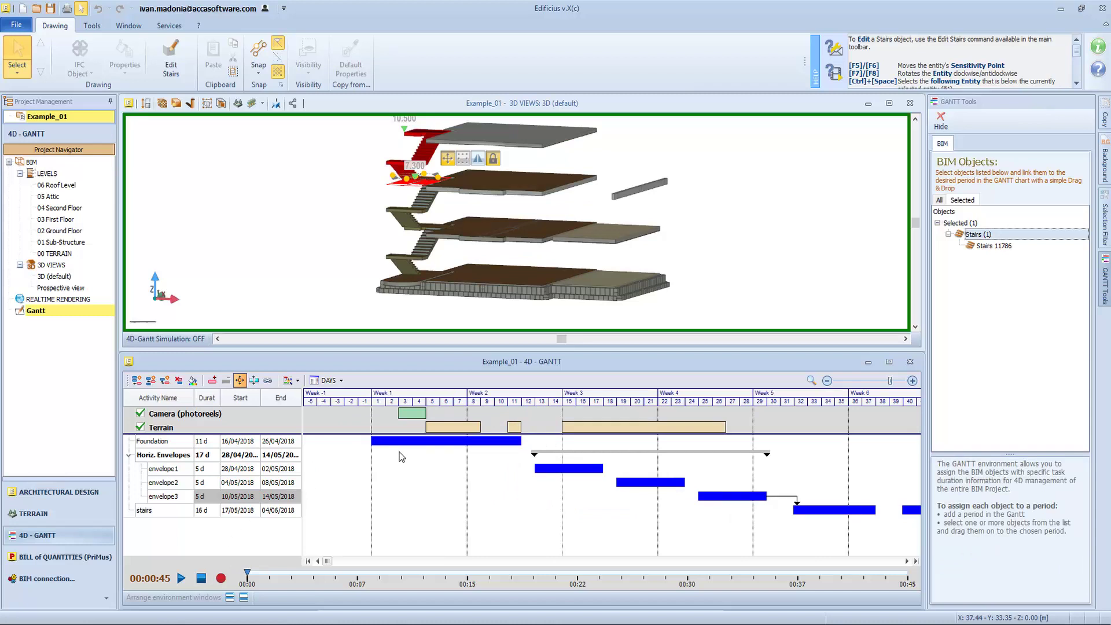
Try Select Photo Reel on the Camera photoreels period, then cancel without assigning a reel.
{"action": "right_click", "coordinate": [413, 415]}
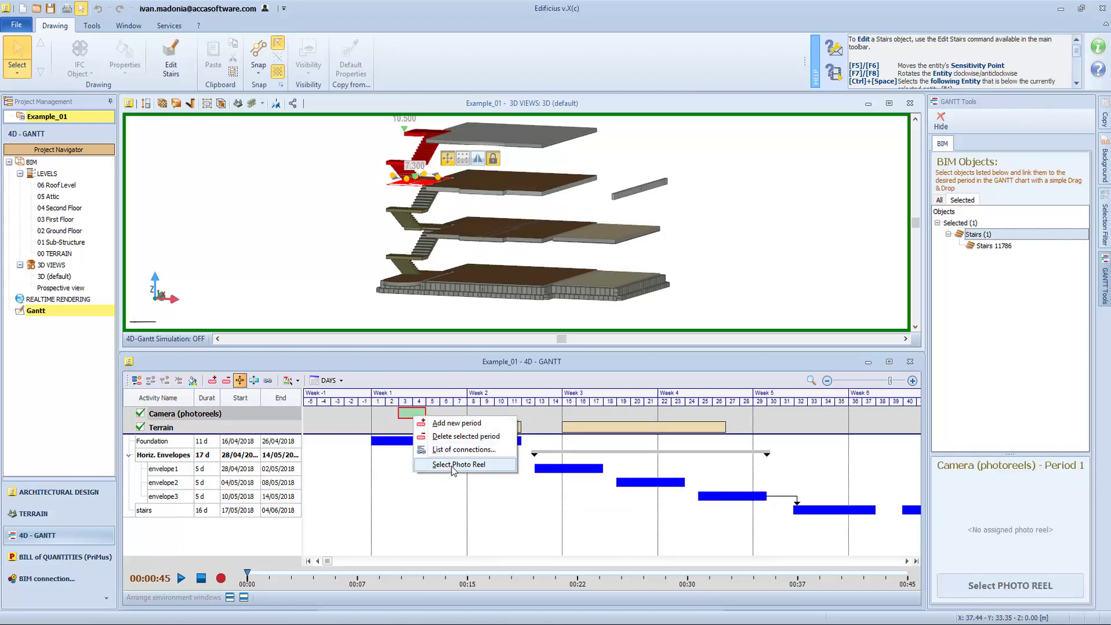
{"action": "left_click", "coordinate": [453, 467]}
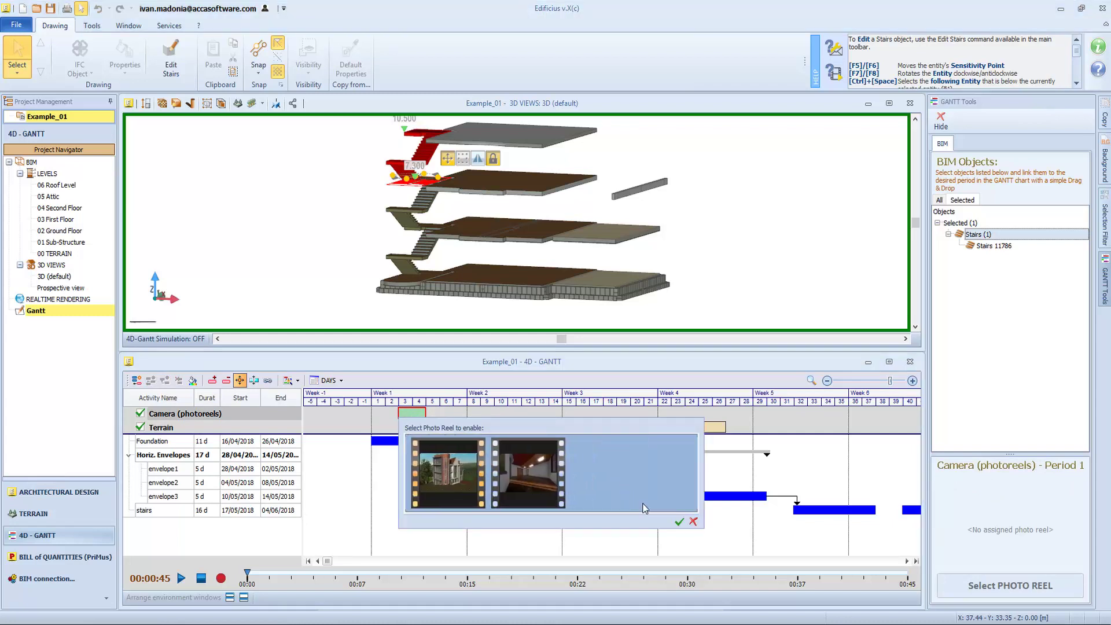
{"action": "left_click", "coordinate": [693, 521]}
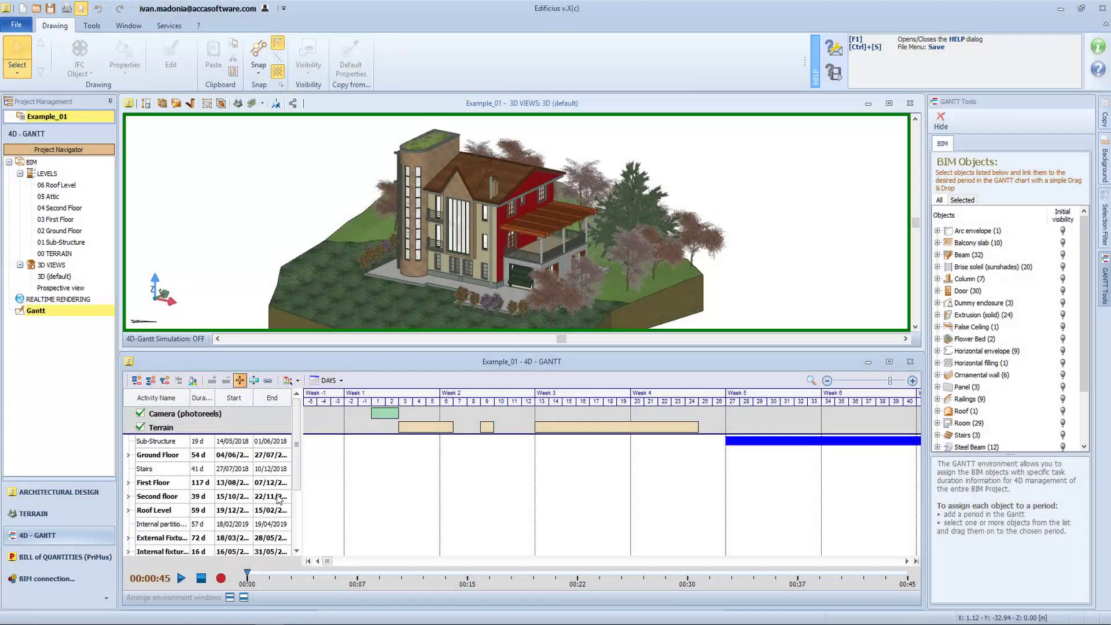
Expand the Ground Floor activity and run the 4D simulation, building the house up to first-floor walls.
{"action": "mouse_move", "coordinate": [294, 439]}
{"action": "left_mouse_down"}
{"action": "mouse_move", "coordinate": [296, 510]}
{"action": "mouse_move", "coordinate": [300, 429]}
{"action": "left_mouse_up"}
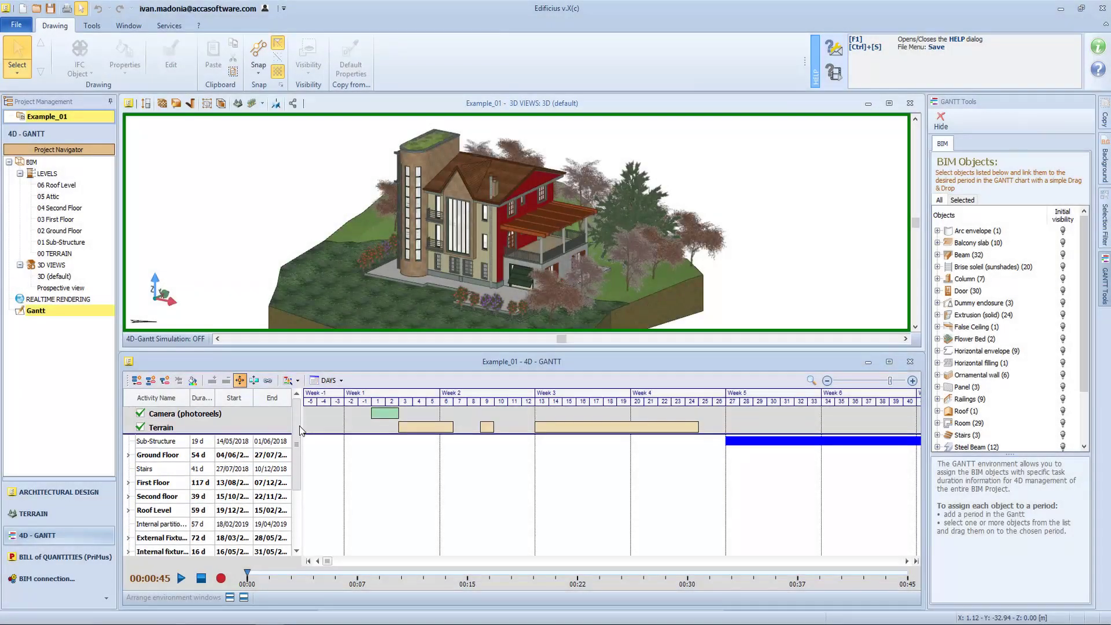
{"action": "left_click", "coordinate": [129, 456]}
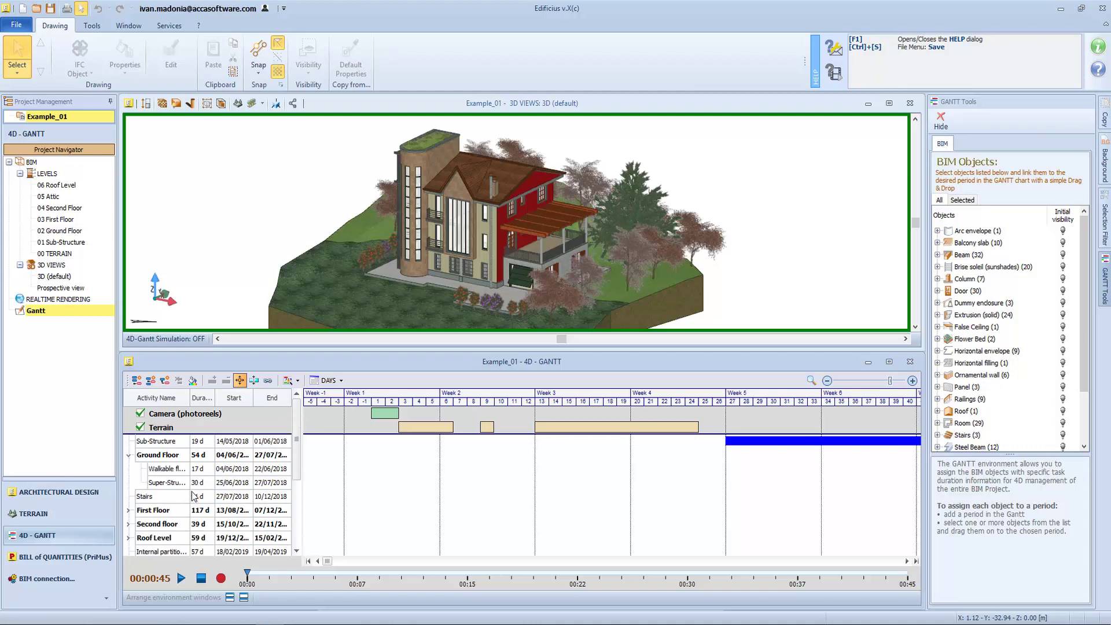
{"action": "left_click", "coordinate": [184, 578]}
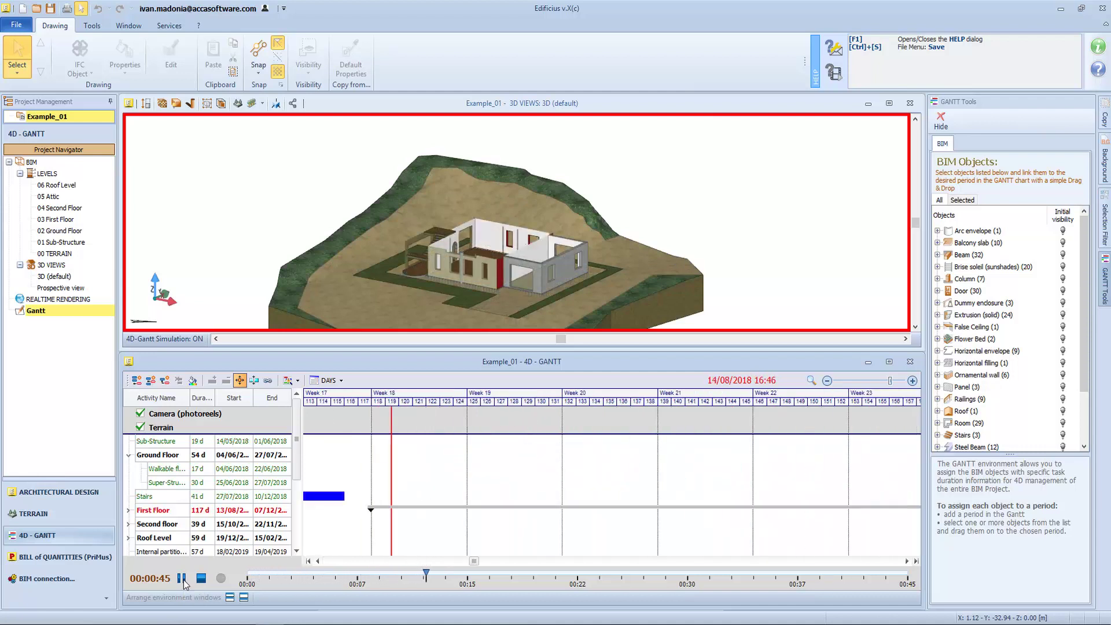
{"action": "scroll", "coordinate": [209, 510], "scroll_direction": "down", "scroll_amount": 2}
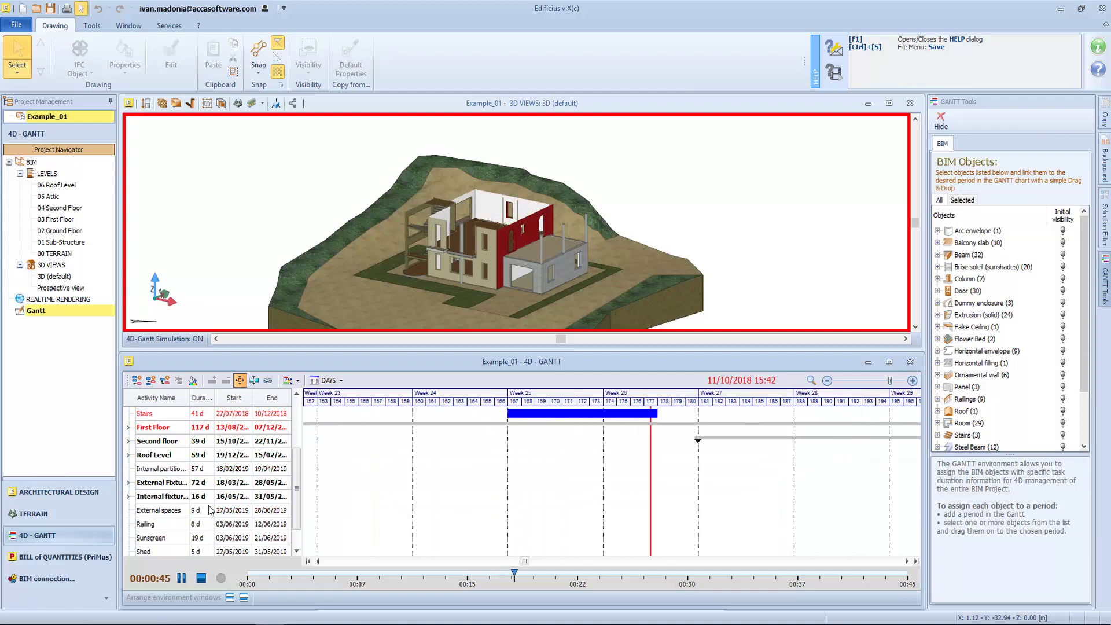